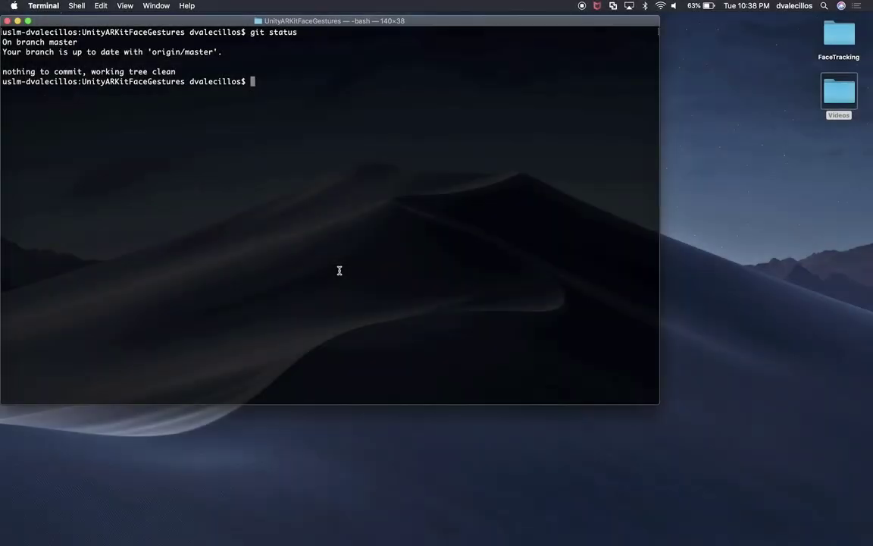
Launch Unity by searching 'unity' in Spotlight
text(unity)
key(Return)
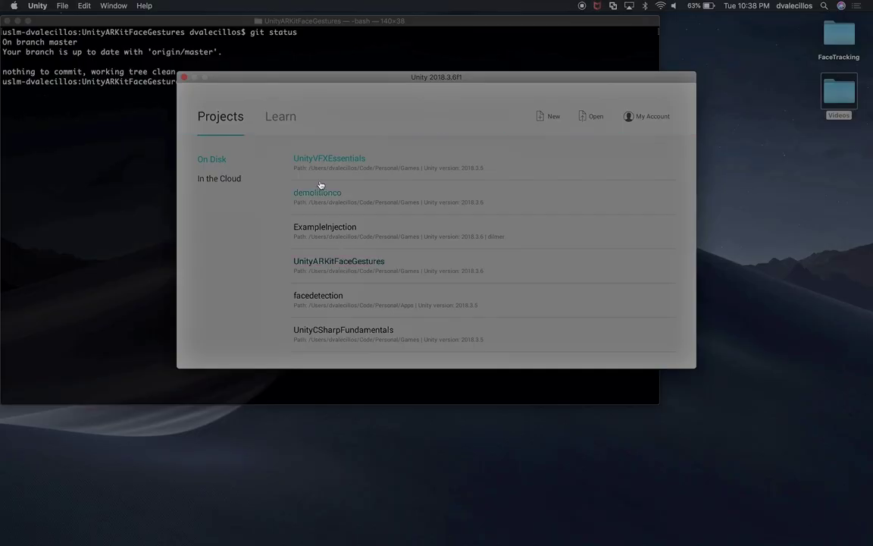
Open the UnityARKitFaceGestures project from the launcher's project list
click(316, 262)
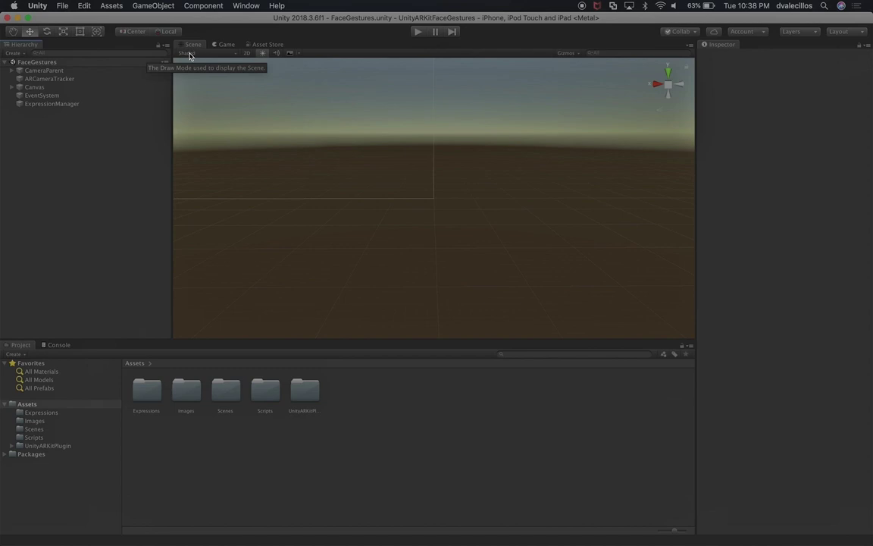
Inspect ExpressionManager's Snarl expression with its 7 blend-shape ranges, then browse the Images folder
click(70, 89)
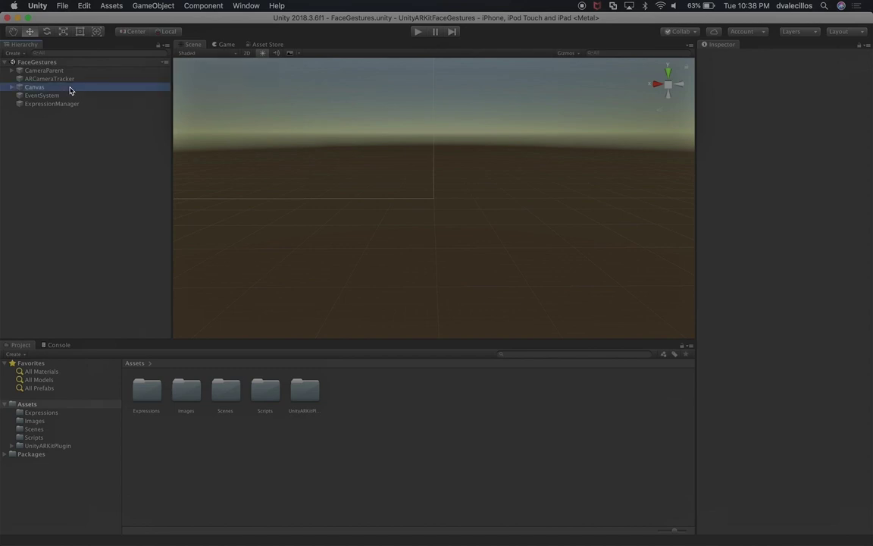
click(60, 103)
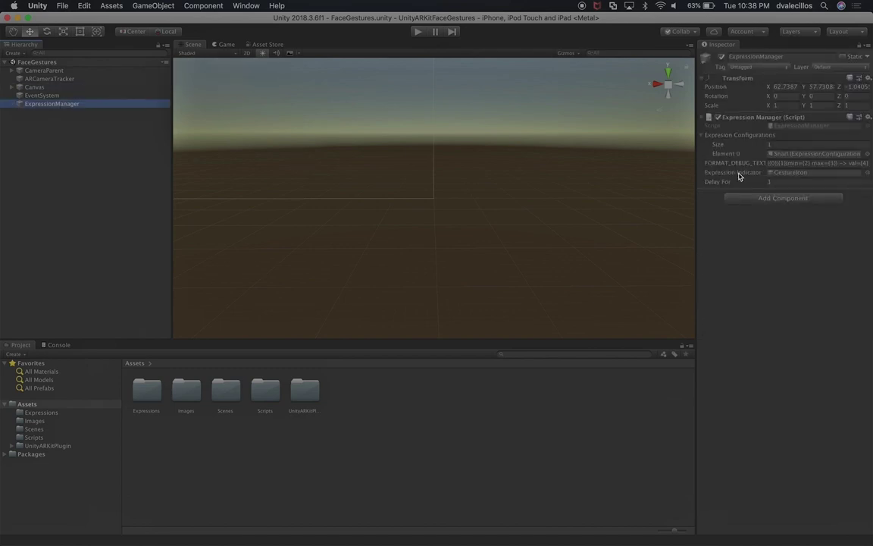
double_click(784, 155)
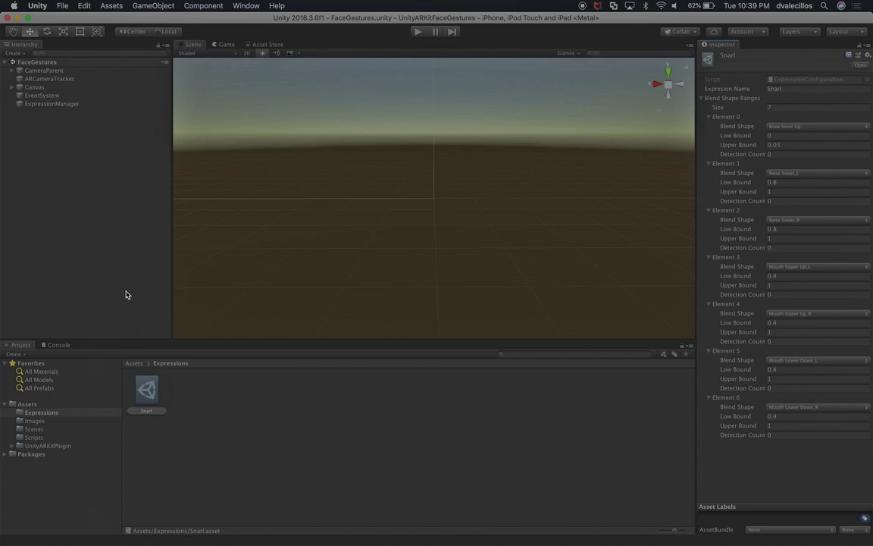
click(33, 420)
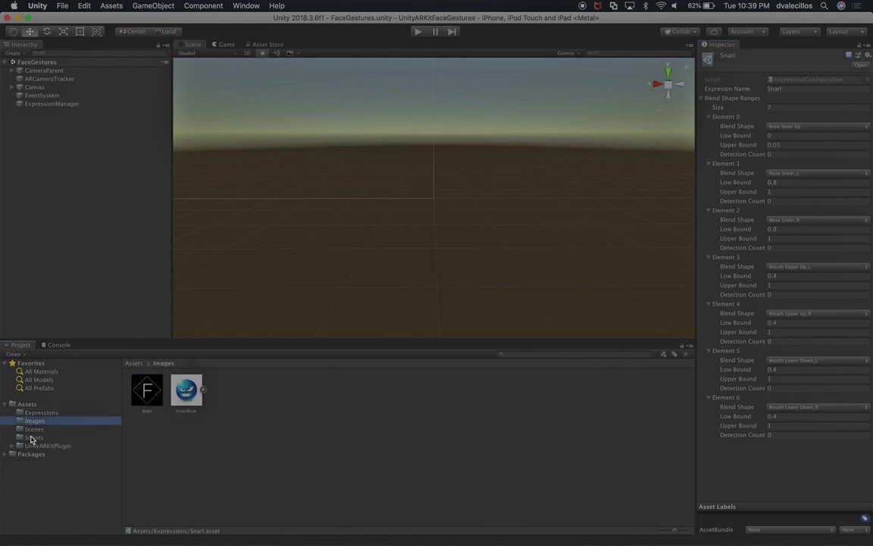
Add a sphere to the scene and scale it to 0.04 on X, Y and Z
right_click(89, 172)
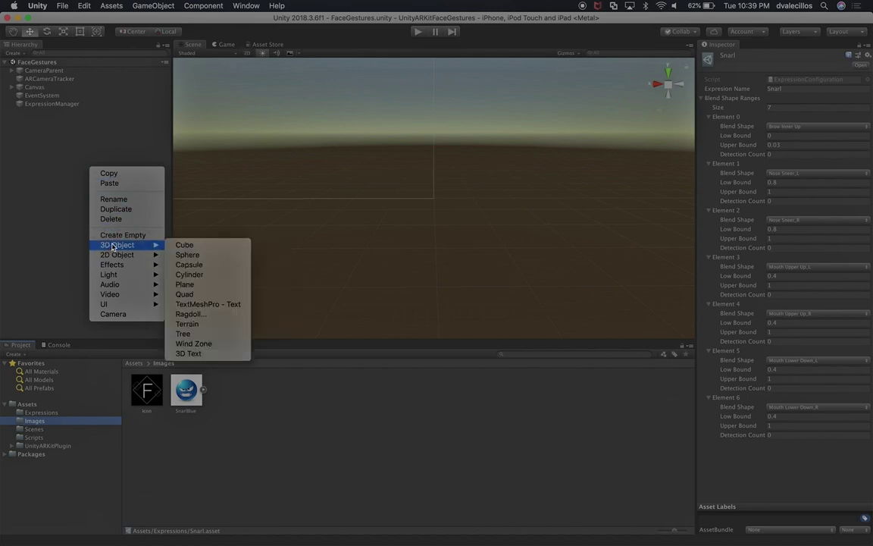
mouse_move(117, 245)
click(188, 254)
key(f)
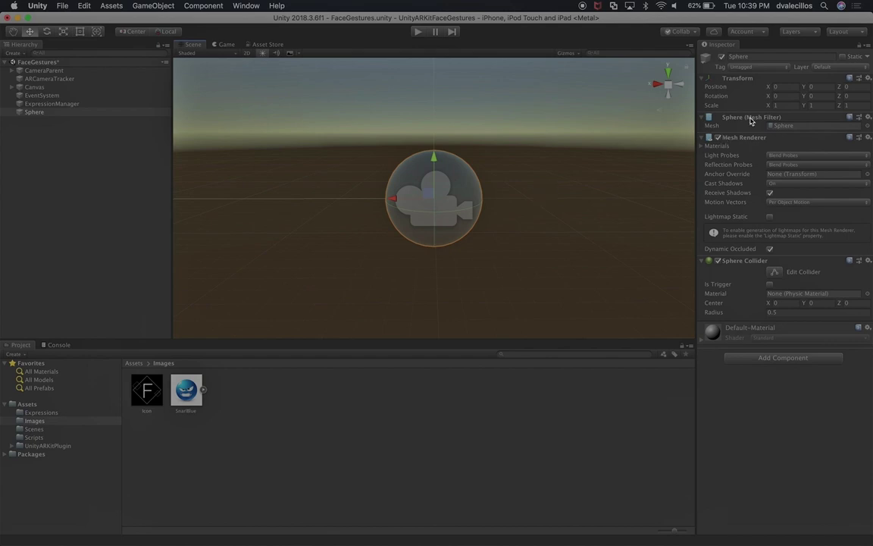
double_click(788, 105)
text(0)
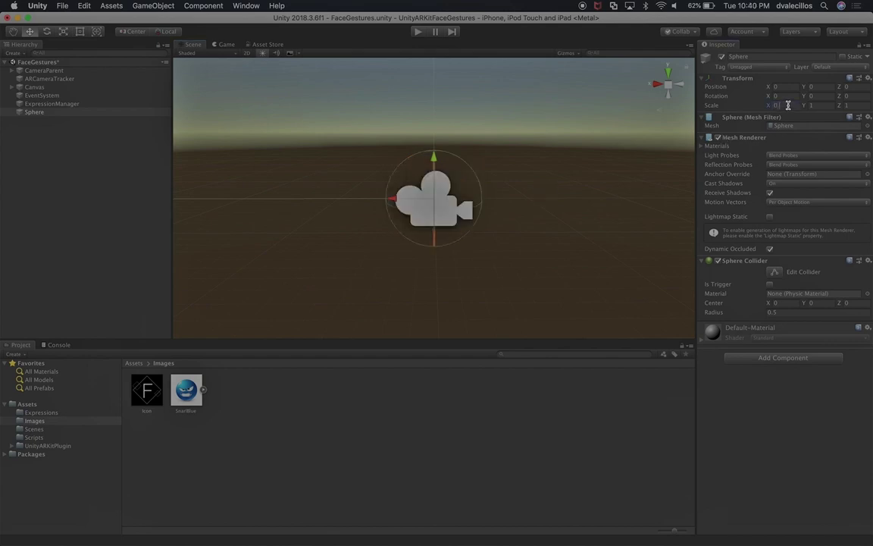
text(.04)
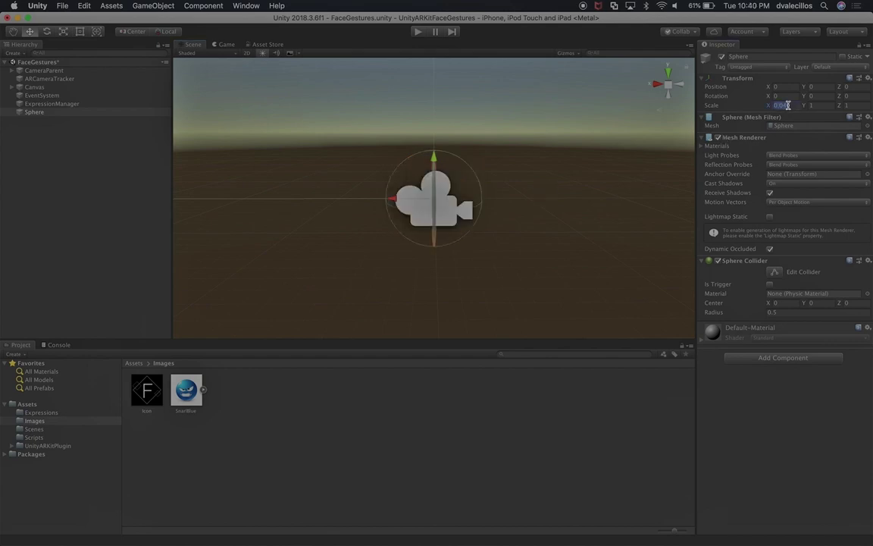
click(821, 107)
text(0.04)
click(851, 106)
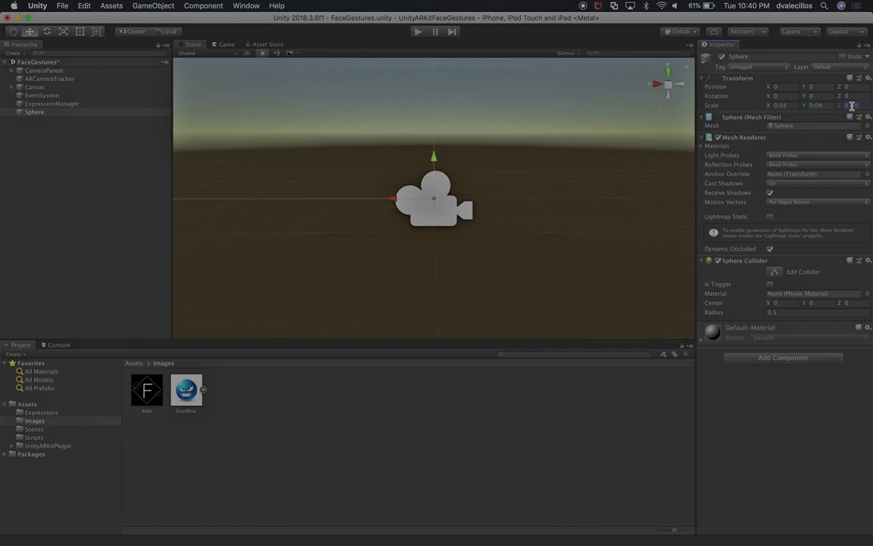
text(0.04)
key(Return)
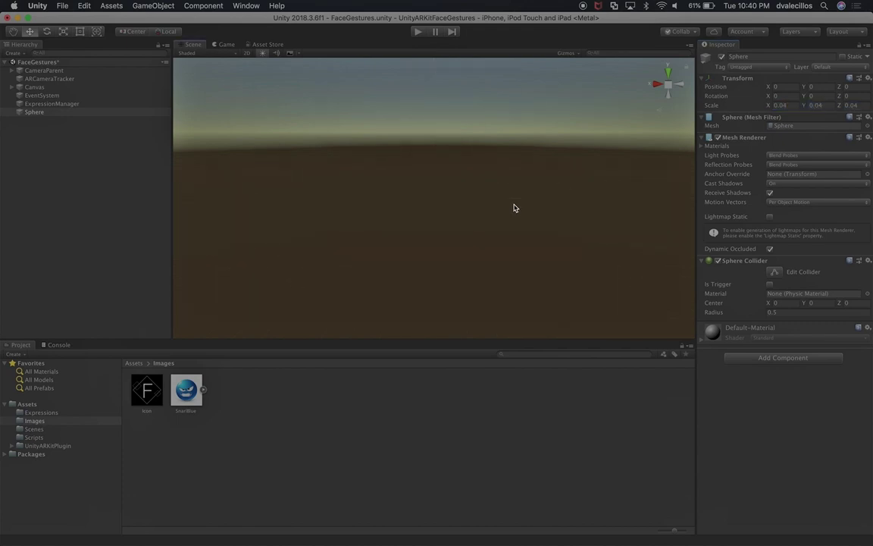
alt+drag(514, 207, 337, 224)
Rename the new sphere to Eye
click(35, 112)
click(35, 112)
text(Ey)
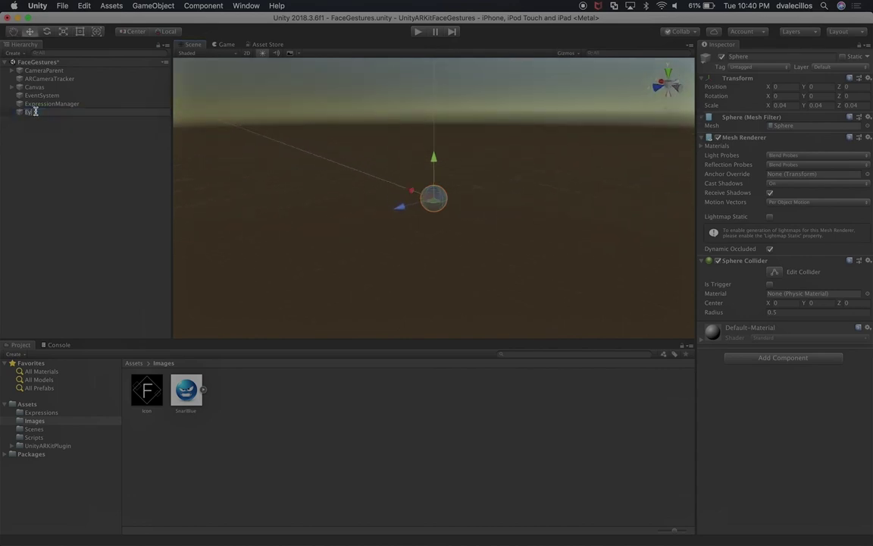
text(e)
key(Return)
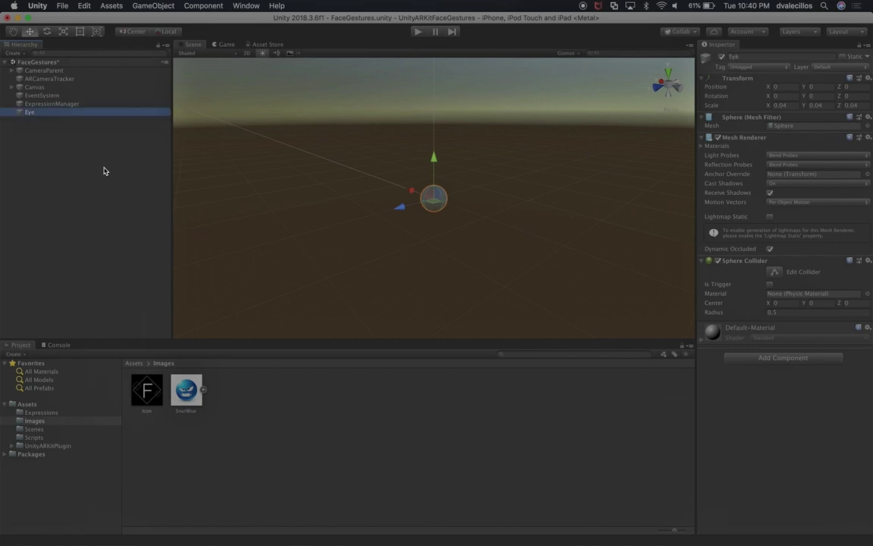
Create a Prefabs folder in Assets and make the Eye sphere a prefab inside it
click(28, 404)
right_click(30, 404)
mouse_move(113, 307)
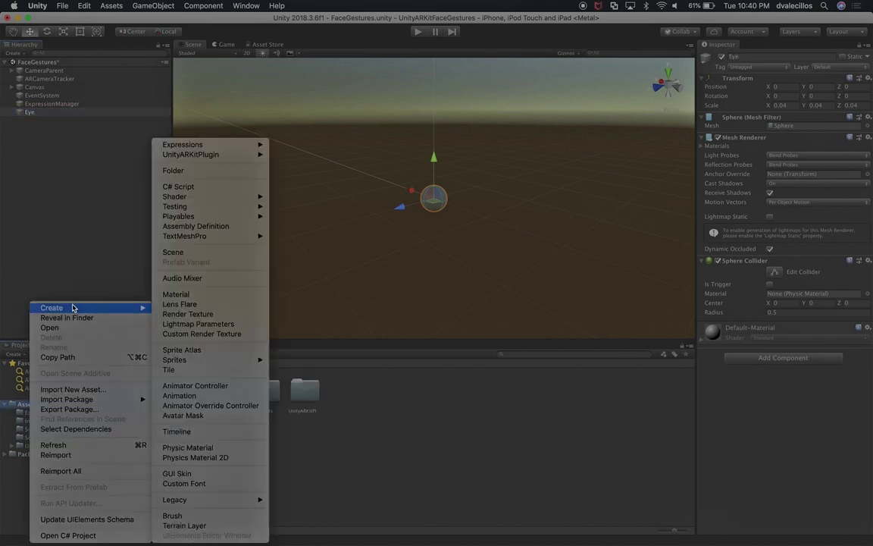
click(235, 175)
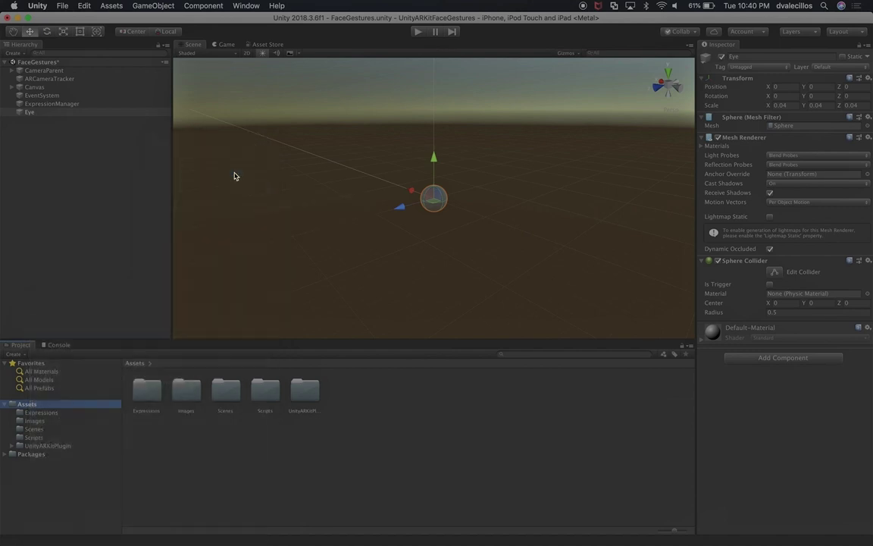
text(Prefabs)
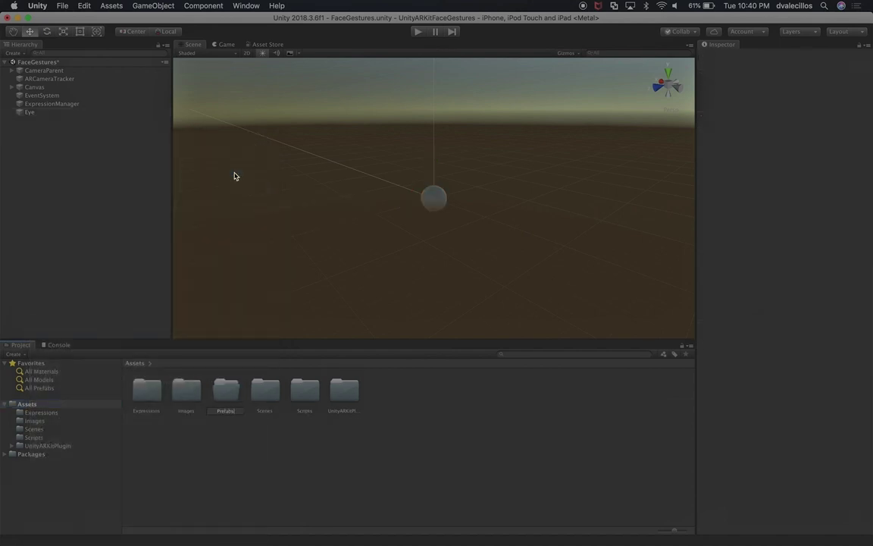
key(Return)
double_click(225, 391)
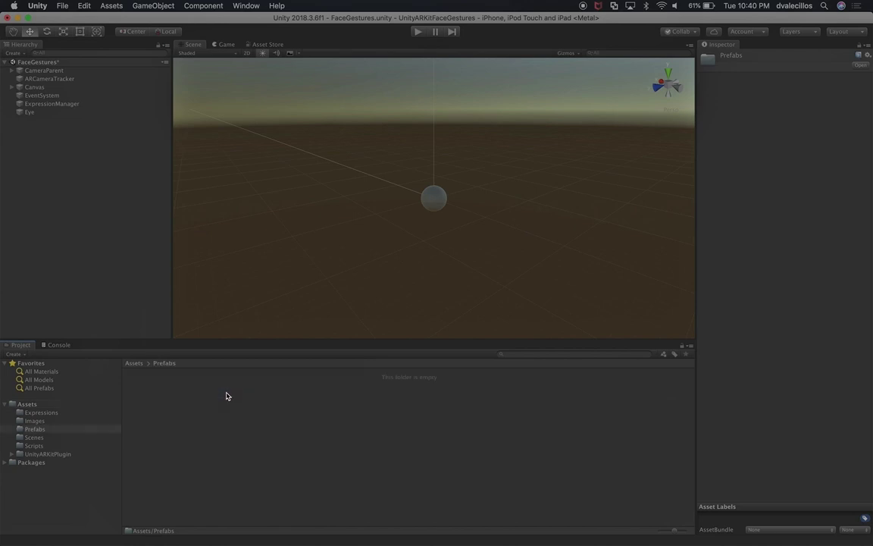
drag(24, 112, 202, 389)
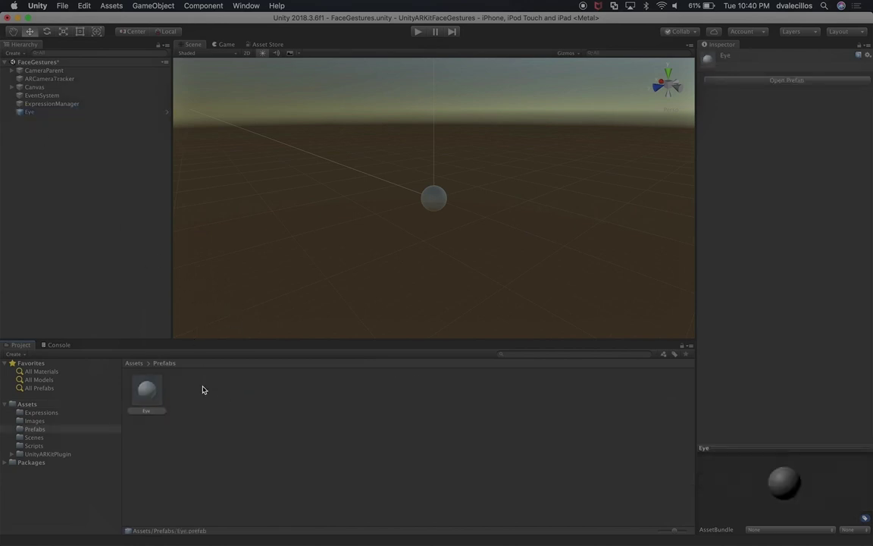
click(71, 153)
Create a new material named Eye in Assets
click(27, 404)
right_click(33, 404)
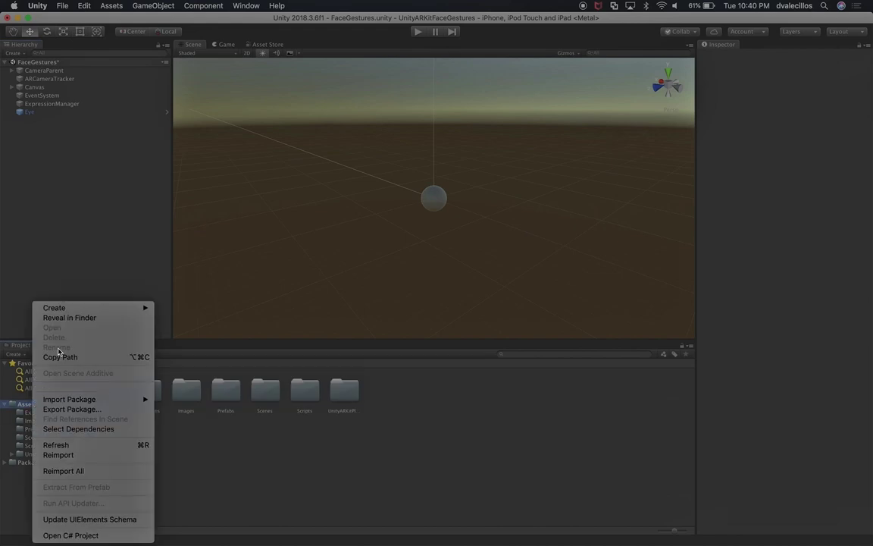
mouse_move(78, 310)
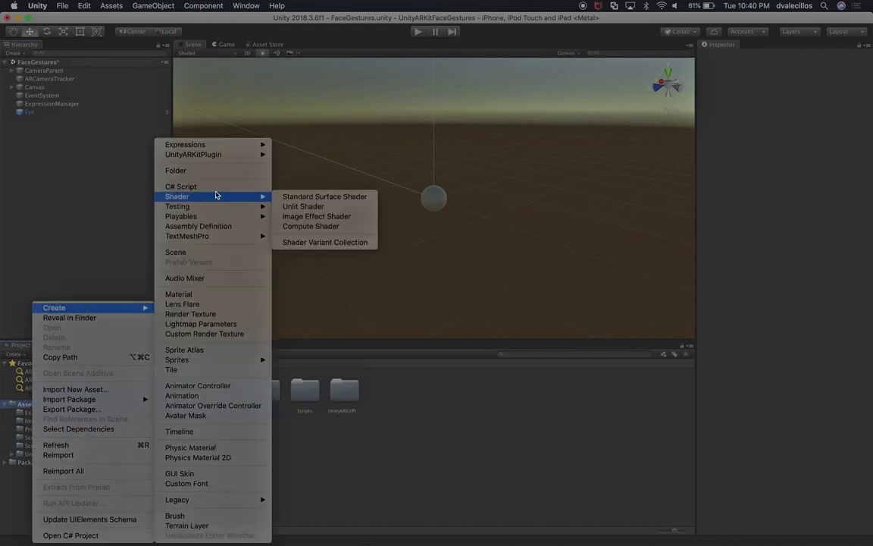
click(205, 296)
text(Eye)
key(Return)
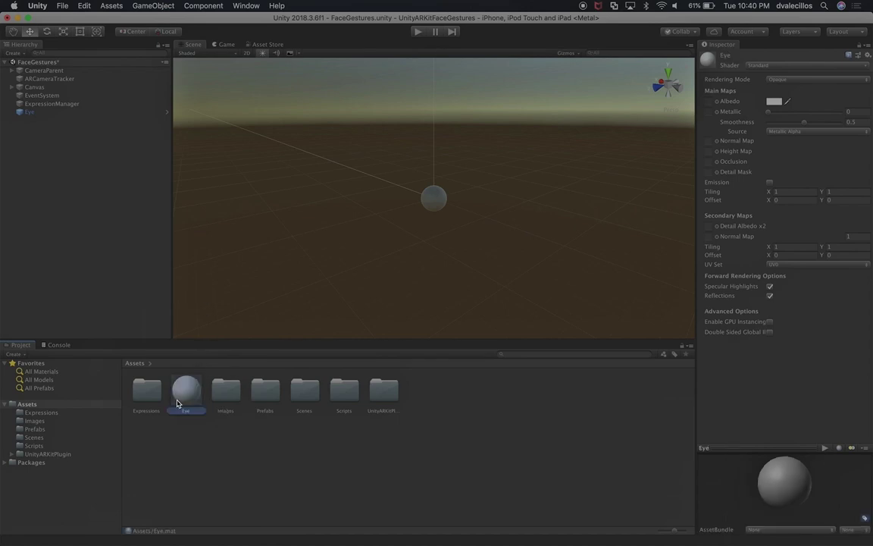
Create a Materials folder and move the Eye material into it
right_click(32, 408)
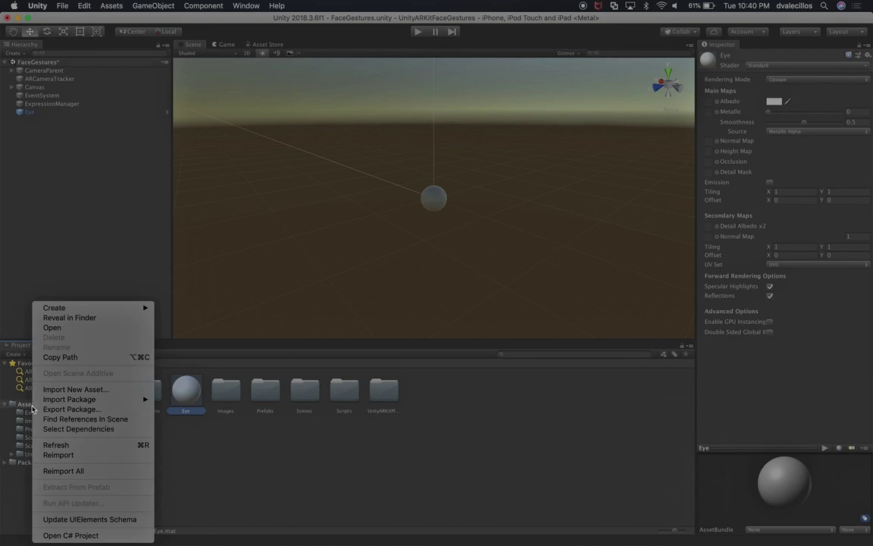
mouse_move(71, 307)
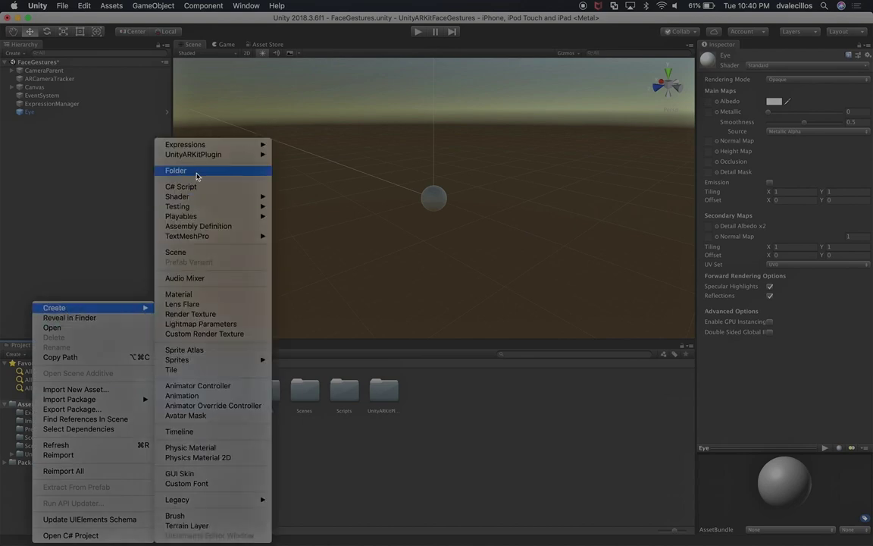
click(195, 176)
text(M)
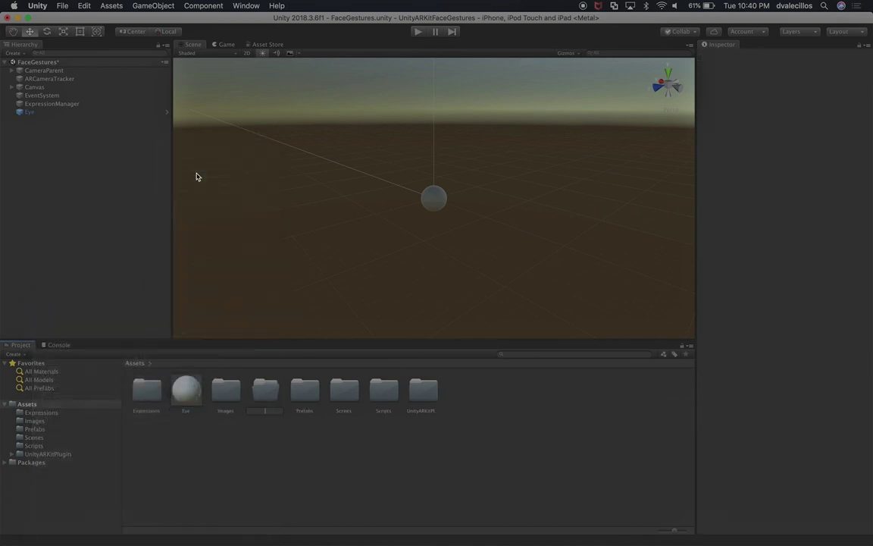
text(aterials)
key(Return)
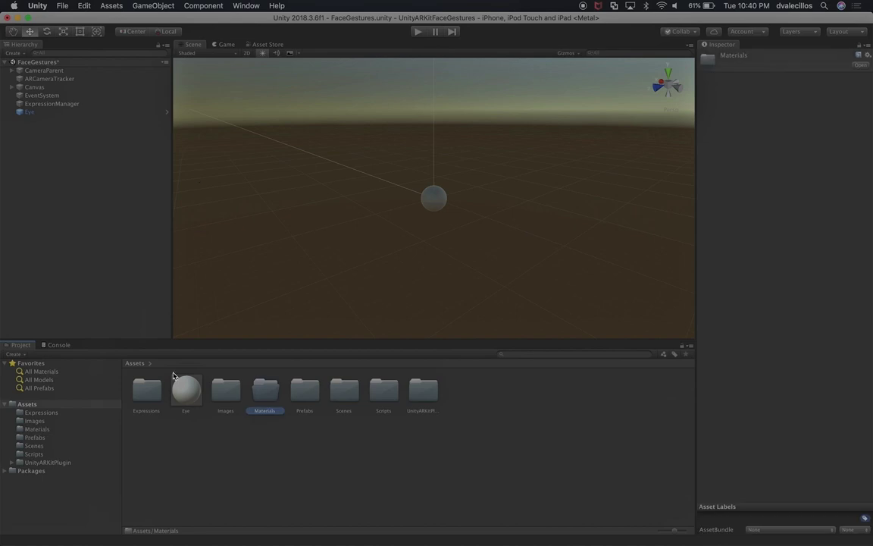
drag(186, 390, 253, 396)
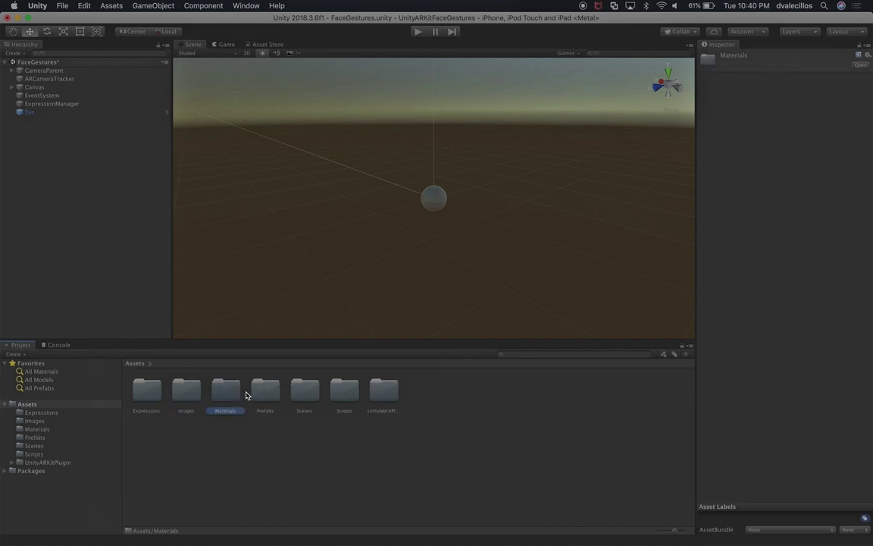
double_click(253, 396)
click(146, 390)
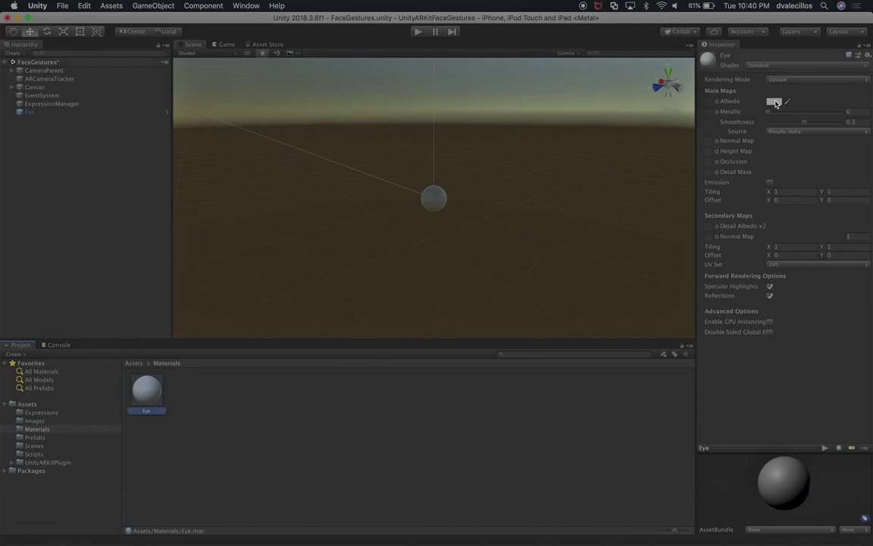
Give the Eye material an olive-yellow albedo and raise its smoothness to about 0.6
click(774, 101)
drag(827, 226, 843, 220)
click(848, 210)
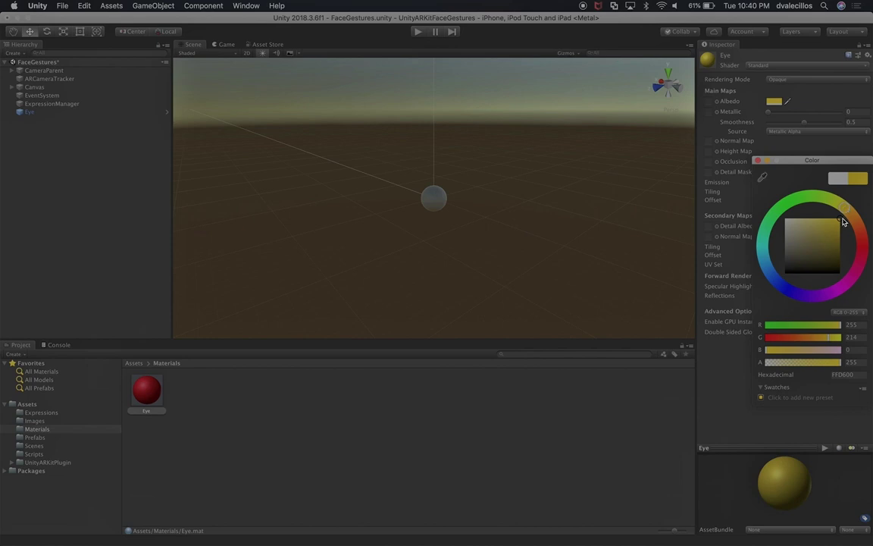
click(851, 218)
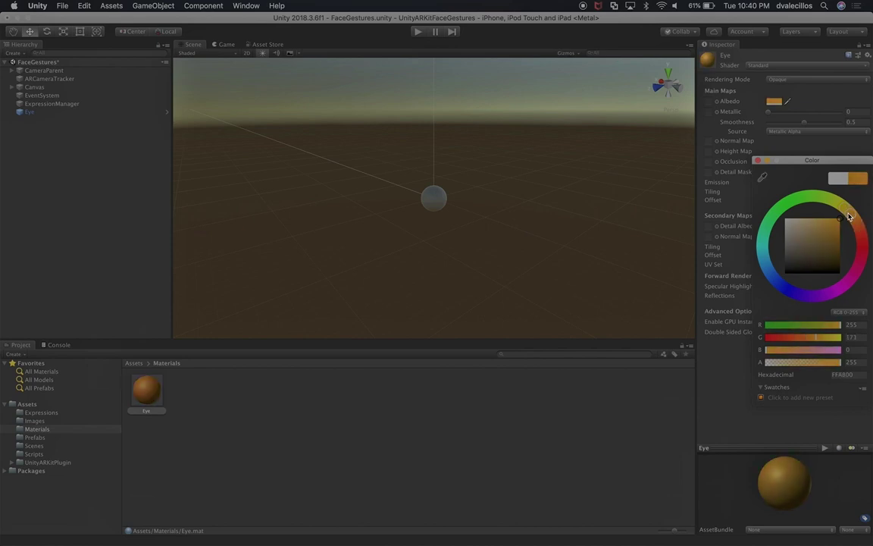
click(845, 209)
click(833, 221)
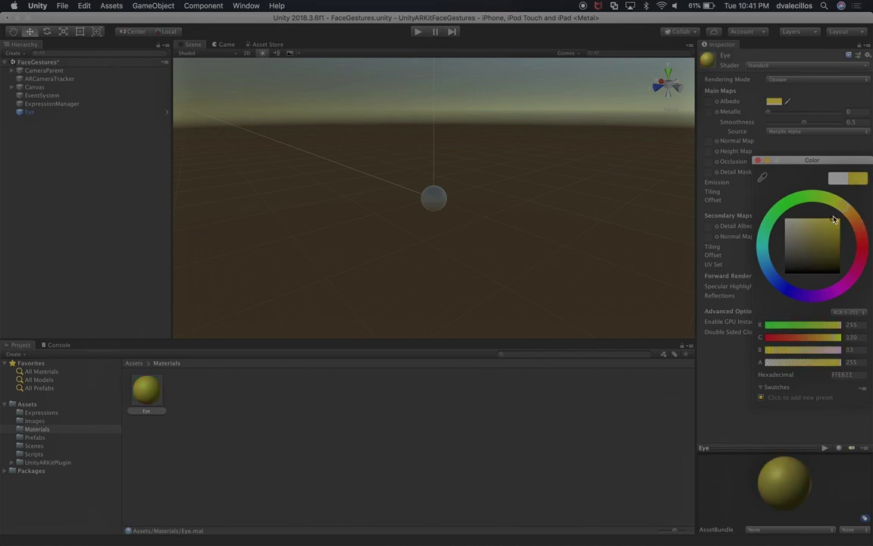
click(787, 106)
drag(766, 113, 811, 123)
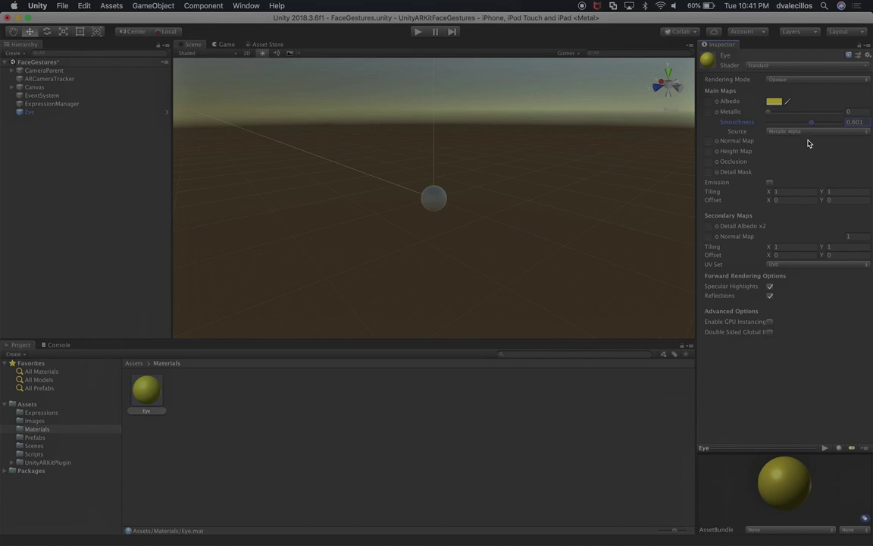
Enable emission on the Eye material with a grey emission colour
click(769, 184)
click(773, 192)
drag(810, 238, 785, 256)
click(727, 250)
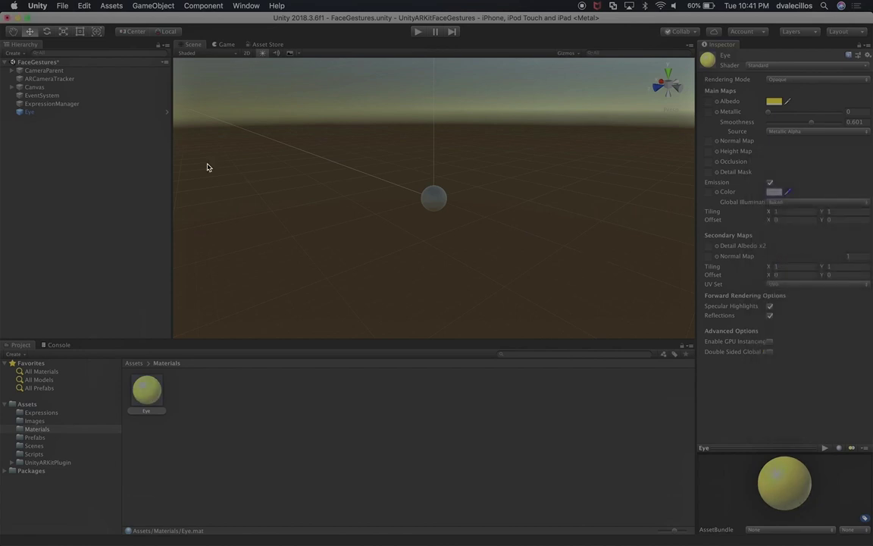
Apply the Eye material to the Eye sphere and set its Metallic to 1
click(50, 111)
drag(146, 388, 756, 413)
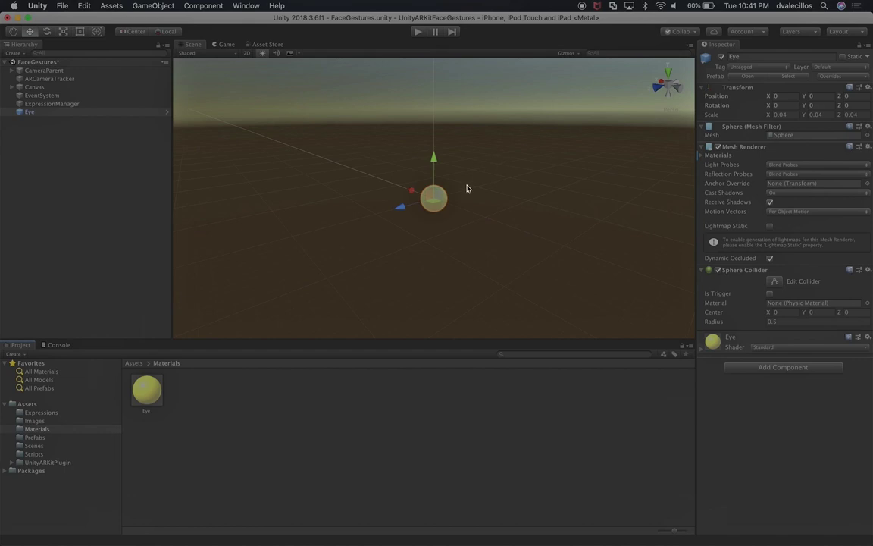
scroll(457, 213, up, 3)
scroll(458, 210, down, 3)
alt+drag(356, 207, 514, 200)
click(737, 341)
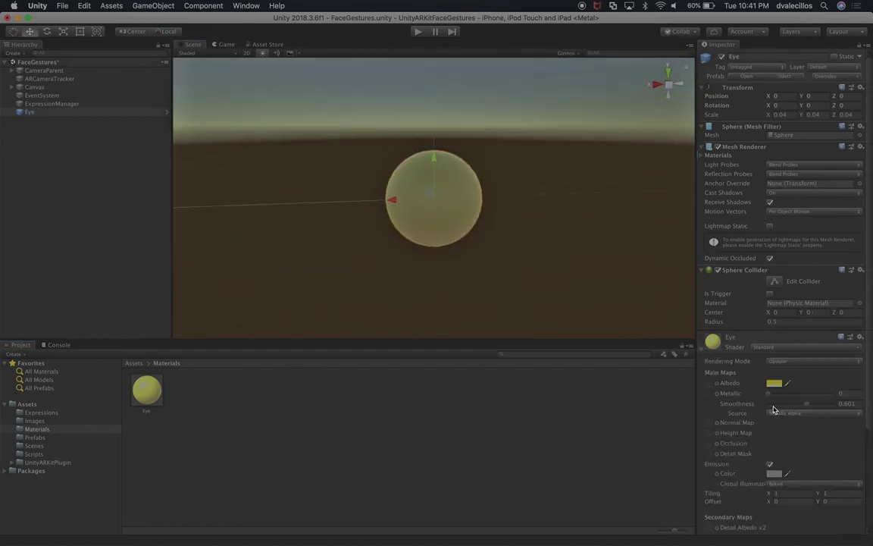
drag(776, 401, 795, 400)
mouse_move(832, 399)
mouse_down()
mouse_move(756, 400)
mouse_move(837, 396)
mouse_move(775, 407)
mouse_move(802, 408)
mouse_up()
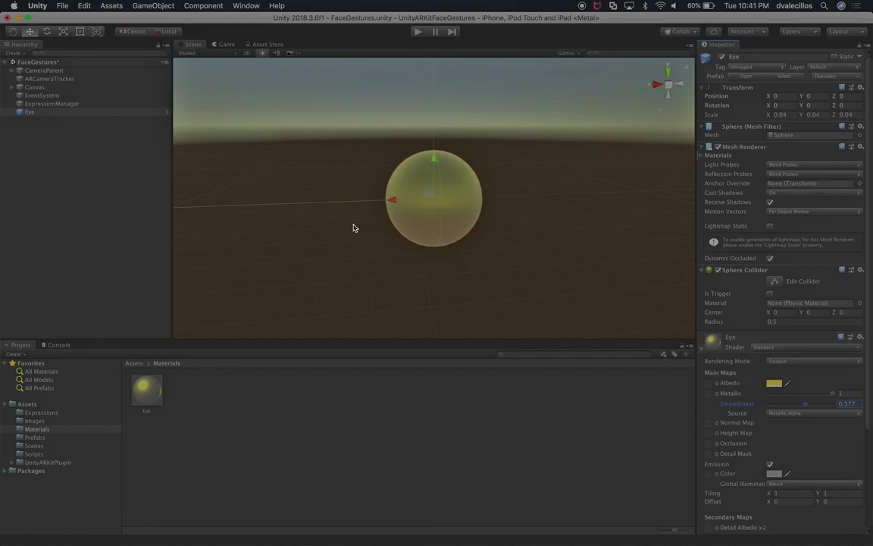
Apply all of the Eye object's overrides to the Eye prefab
click(27, 112)
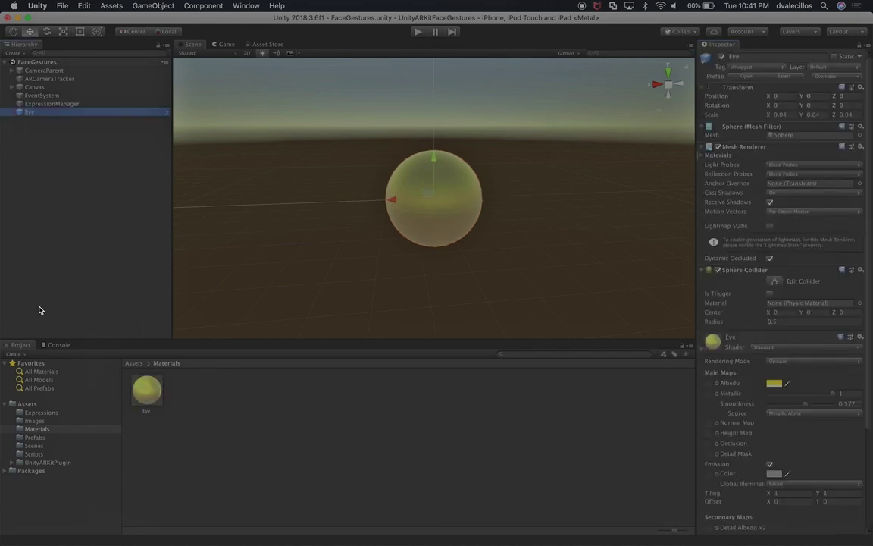
click(39, 438)
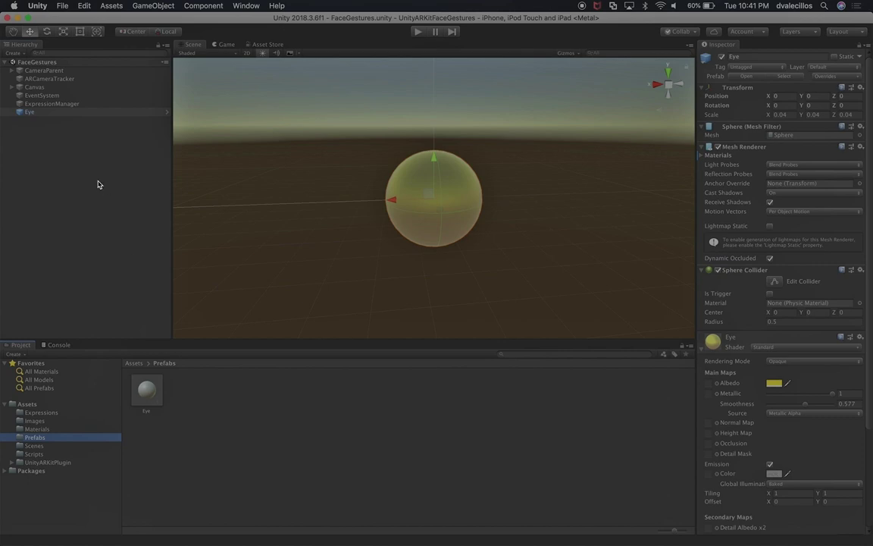
click(155, 392)
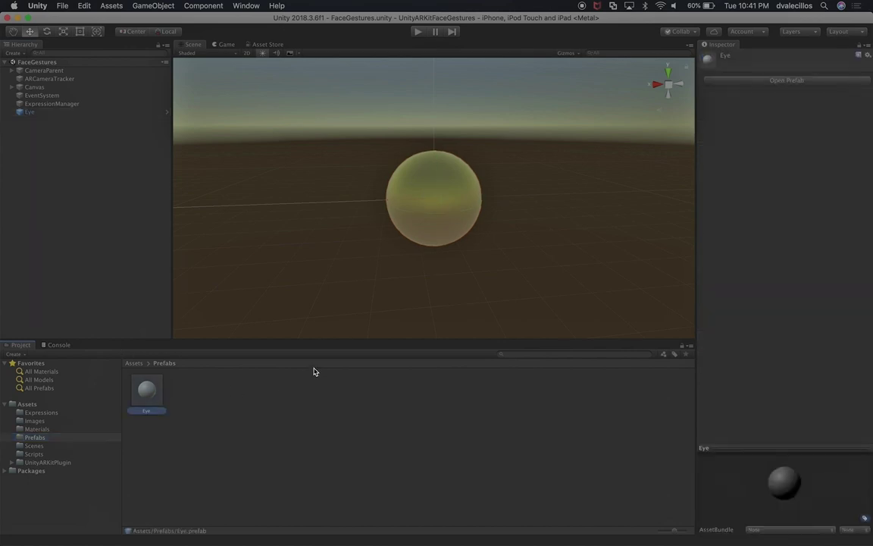
click(751, 79)
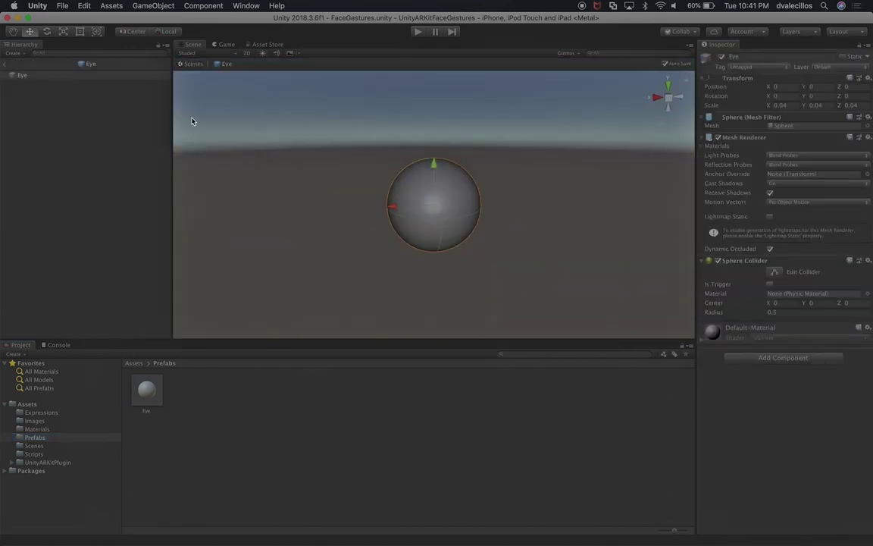
click(6, 64)
click(48, 112)
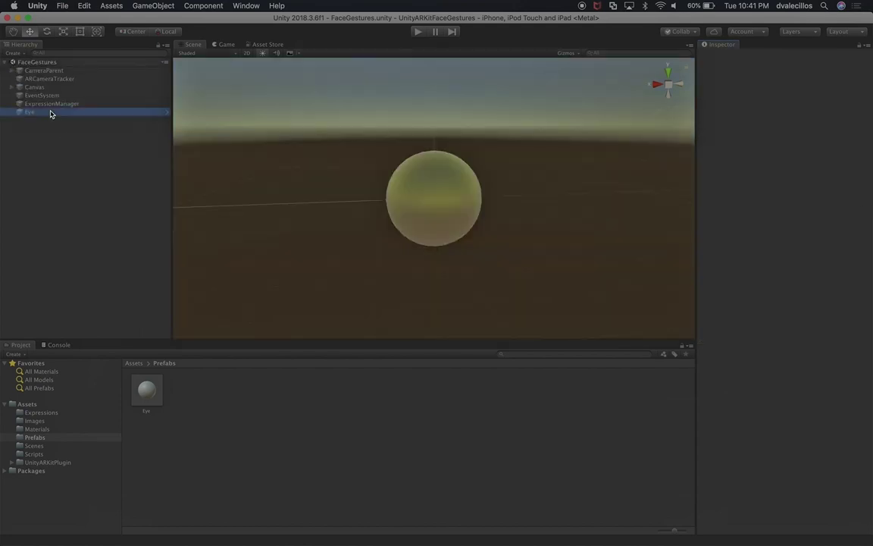
click(843, 81)
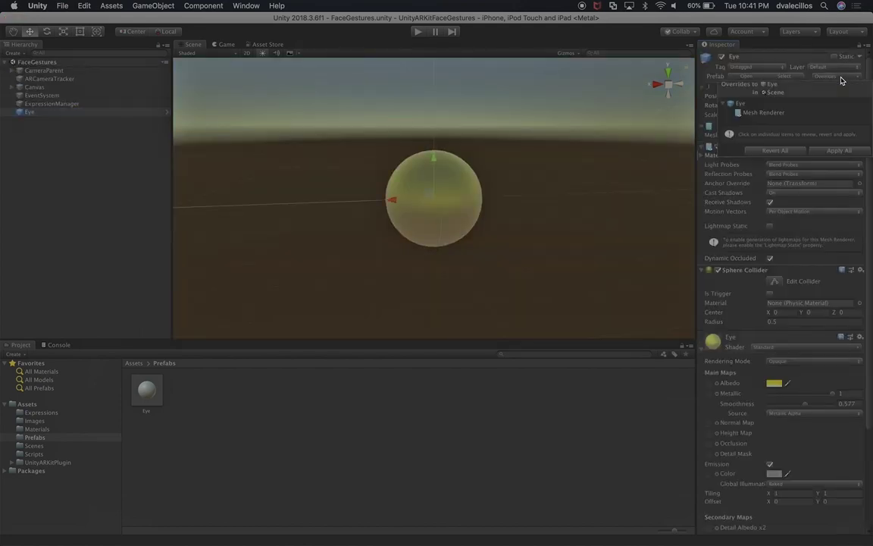
click(843, 153)
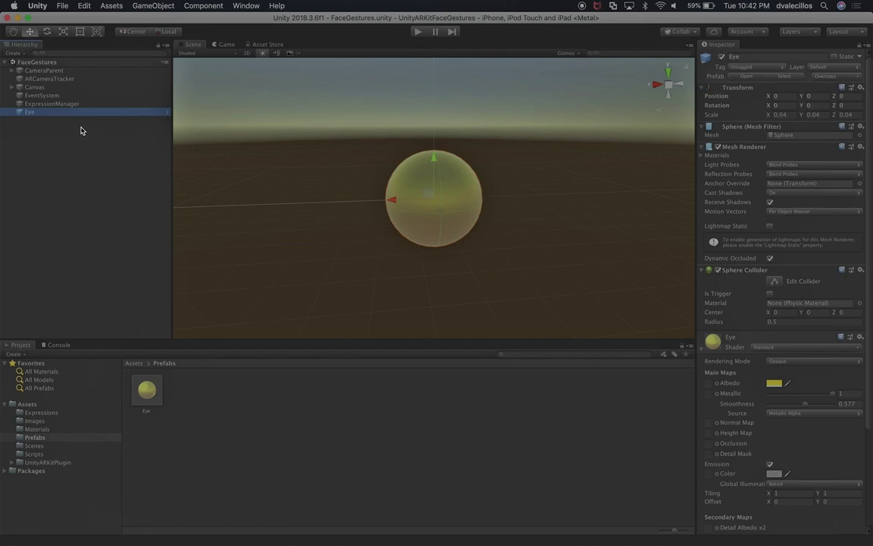
Delete the Eye sphere from the scene and discard a trial Head duplicate of the prefab
key(super+BackSpace)
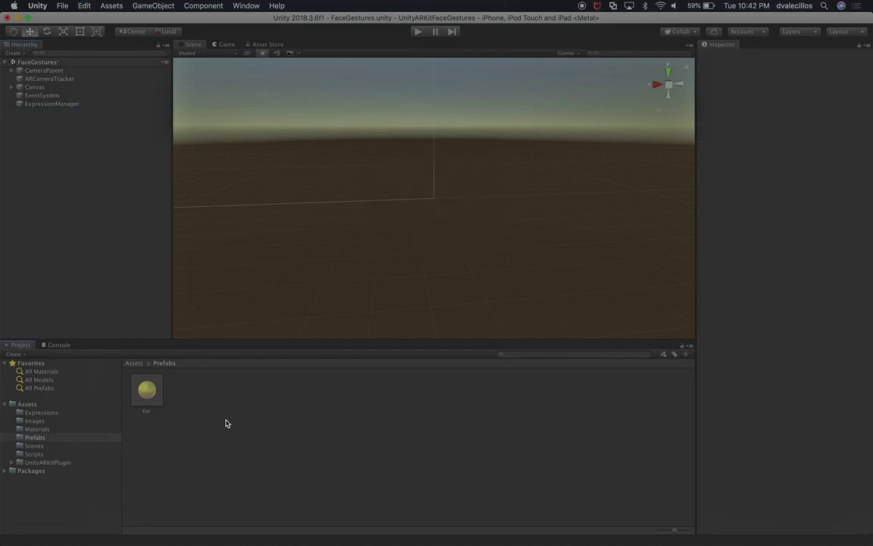
click(146, 391)
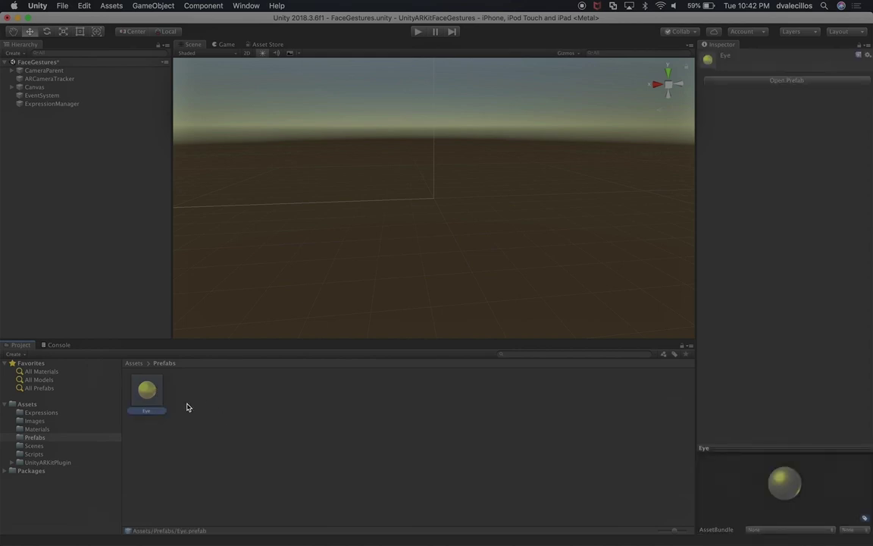
key(super+d)
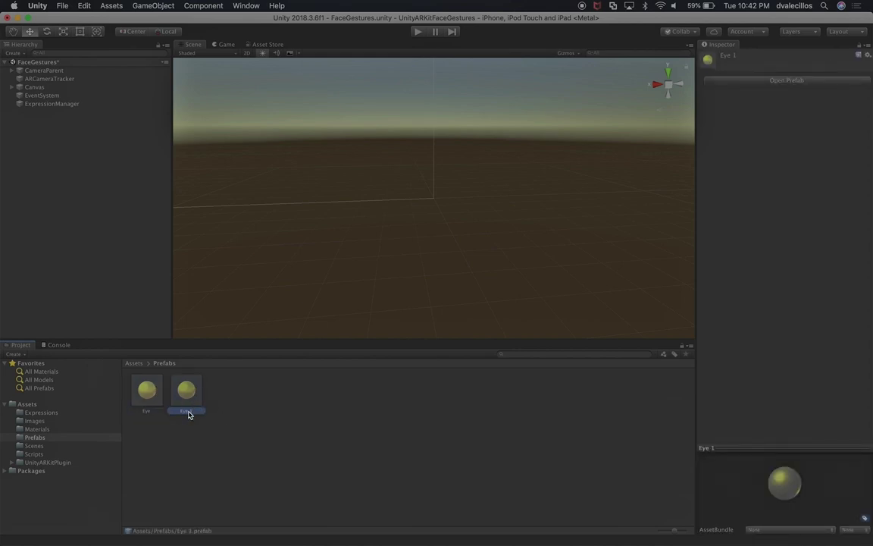
click(188, 412)
key(Return)
drag(186, 390, 197, 408)
key(super+BackSpace)
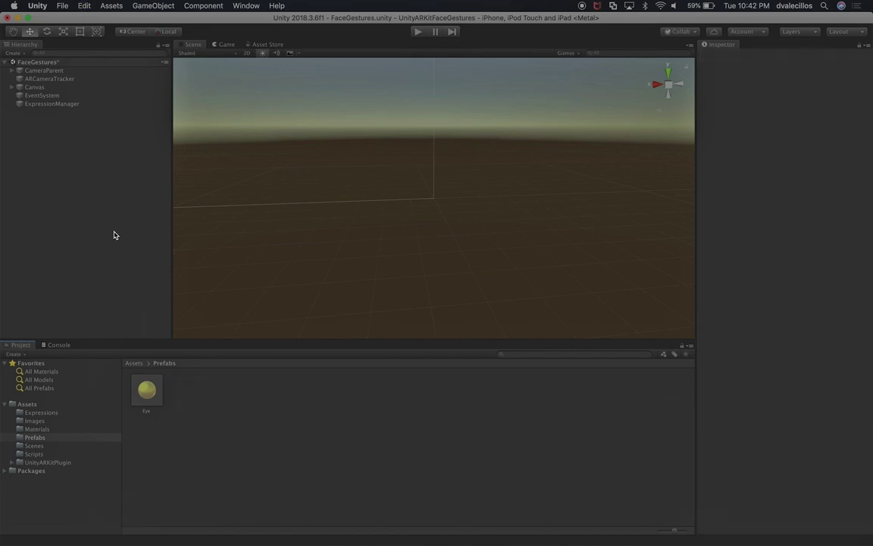
Add a new sphere to the scene
right_click(111, 228)
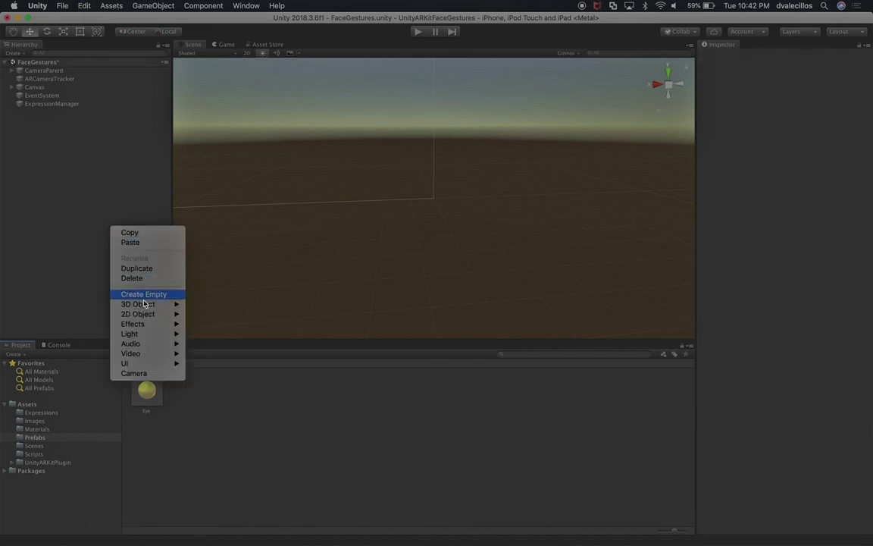
mouse_move(144, 306)
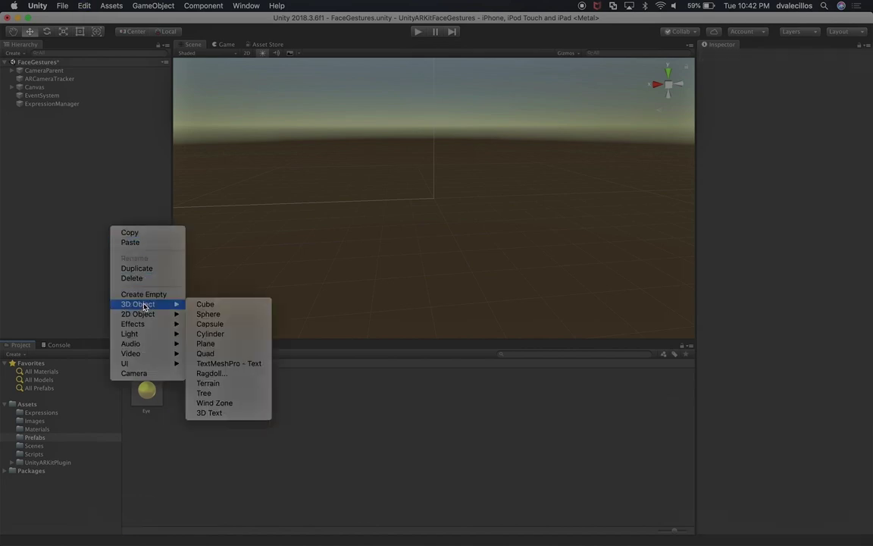
click(216, 315)
Scale the new sphere to 0.06 on X, Y and Z
click(780, 106)
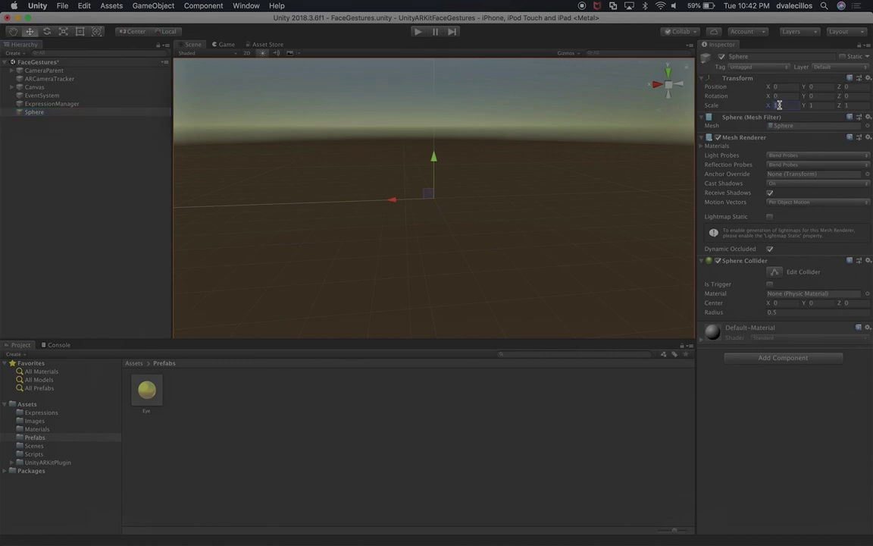
text(10)
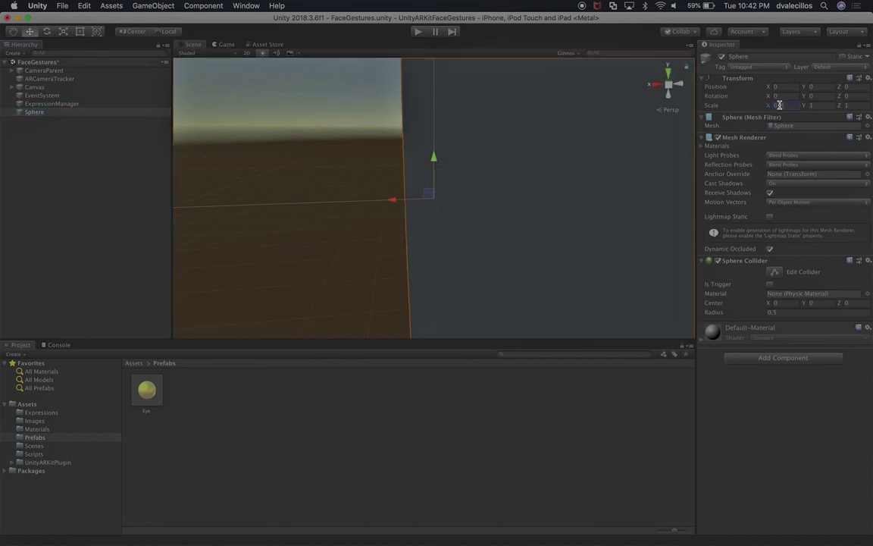
text(0.04)
key(Tab)
text(0.040.04)
click(789, 107)
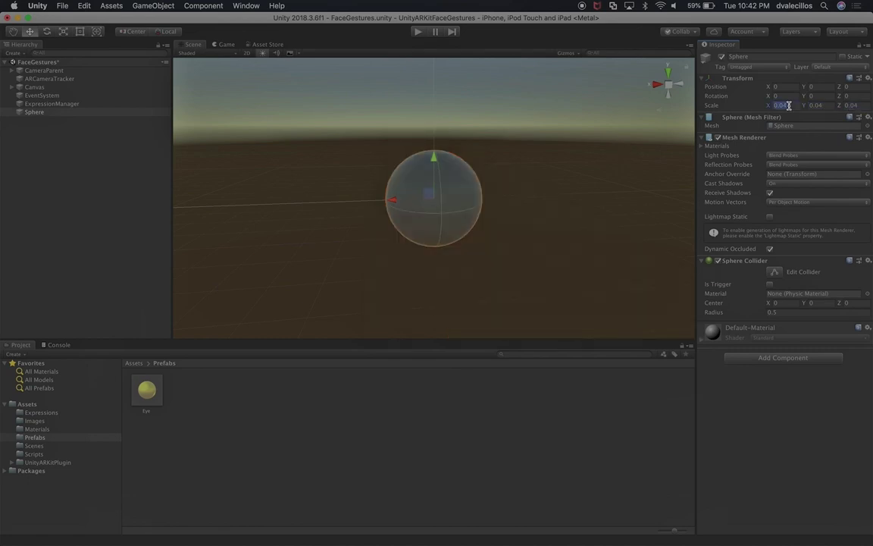
text(0.004)
text(6)
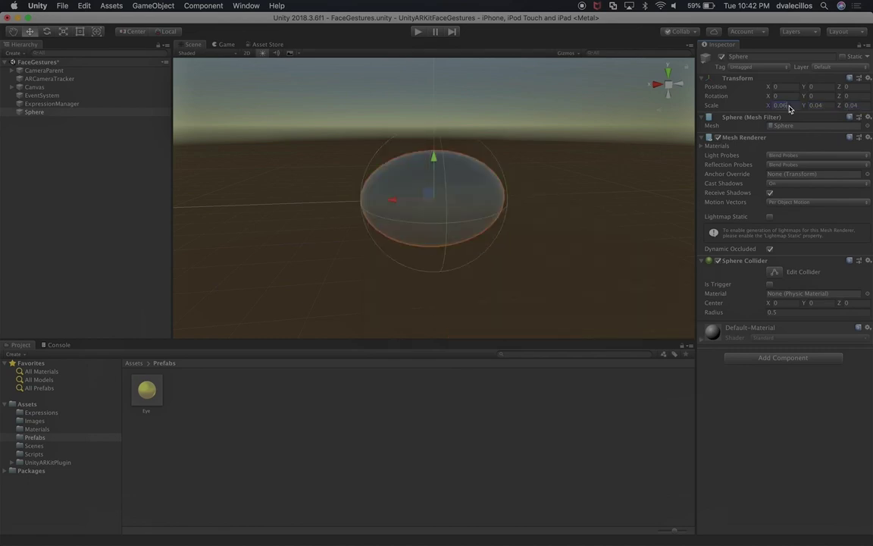
click(814, 105)
text(0.06)
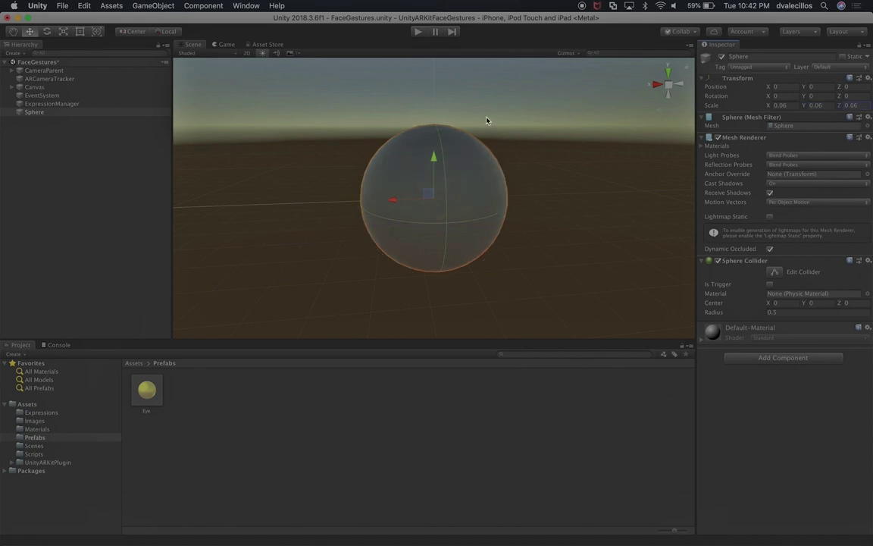
click(36, 422)
click(34, 429)
Create a new material named Head in the Materials folder
right_click(255, 416)
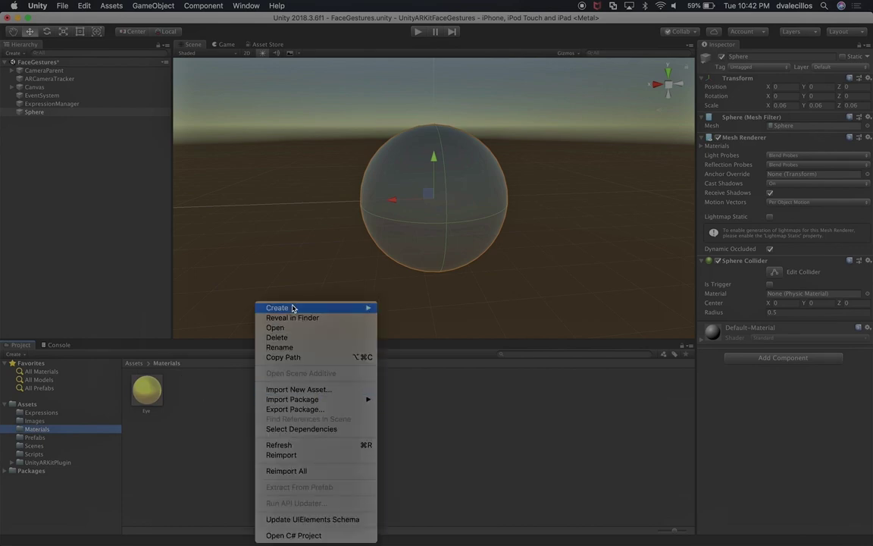
mouse_move(293, 307)
click(412, 295)
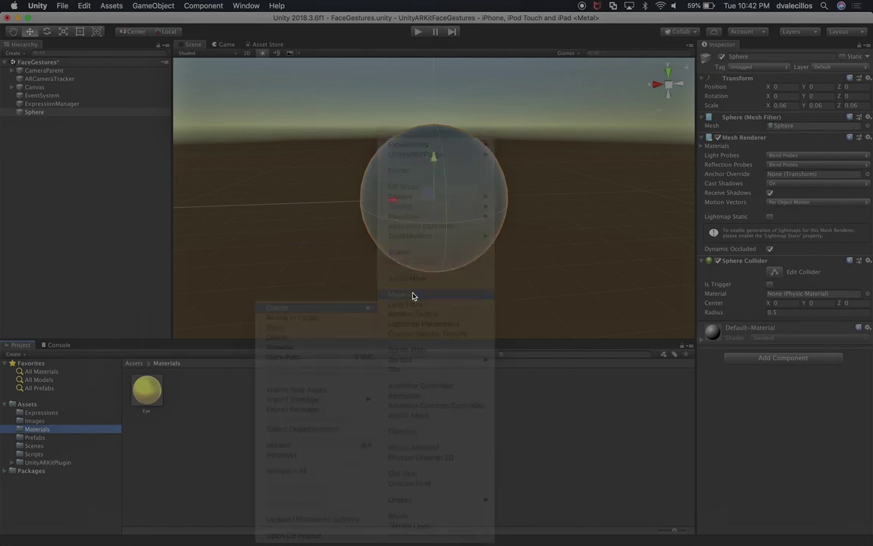
text(M)
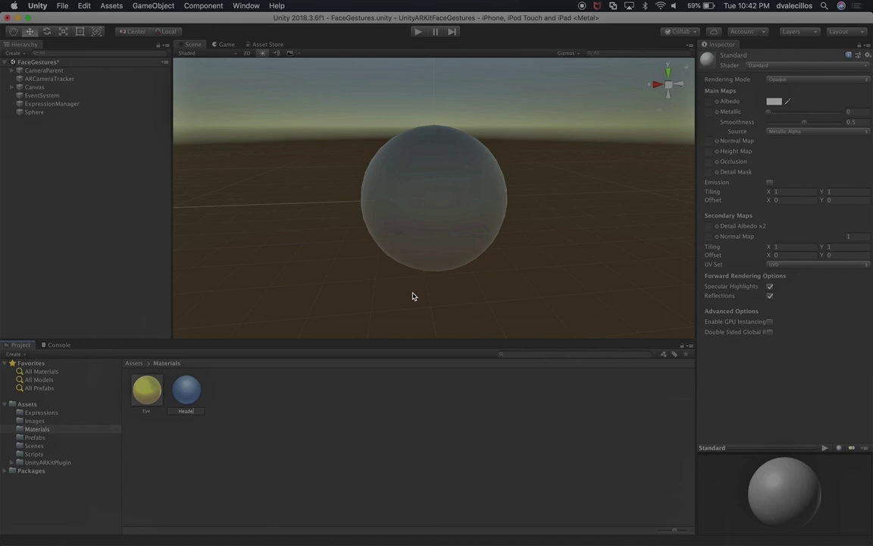
key(Return)
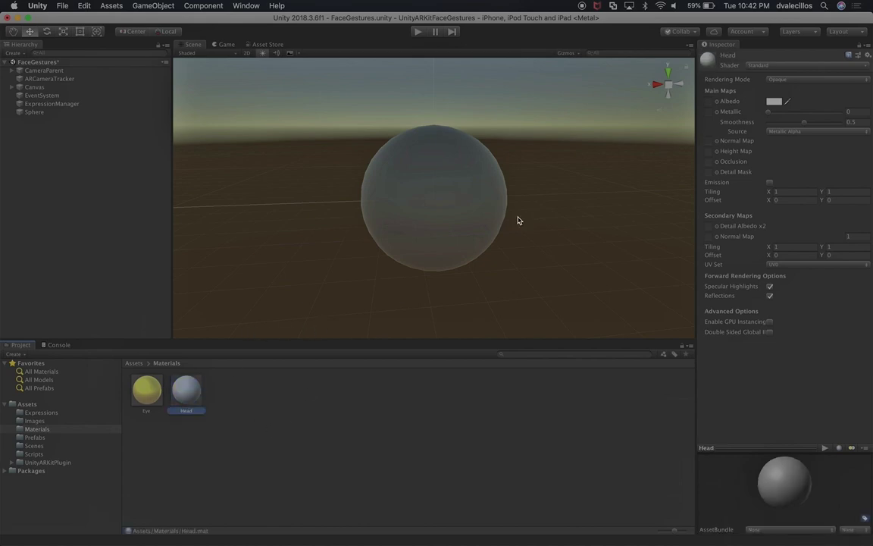
Make the Head material black and Transparent with lowered alpha
click(774, 101)
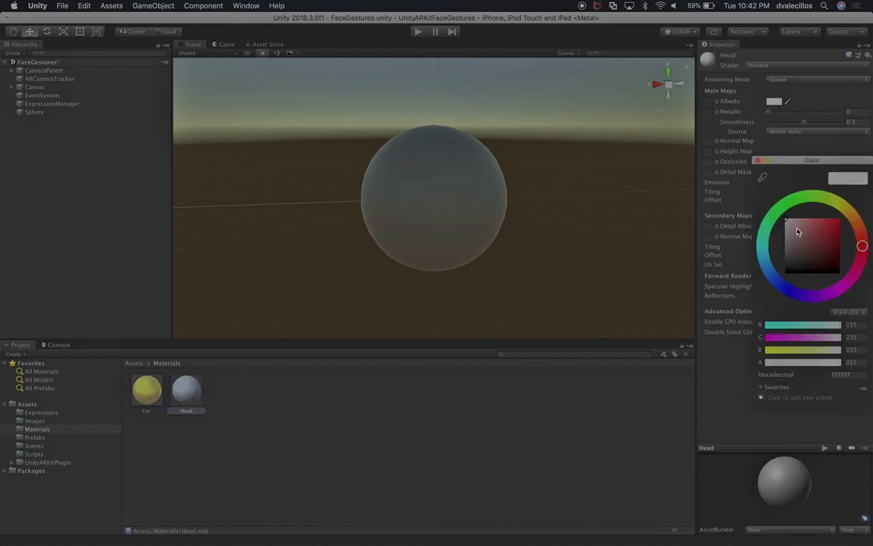
drag(796, 229, 778, 286)
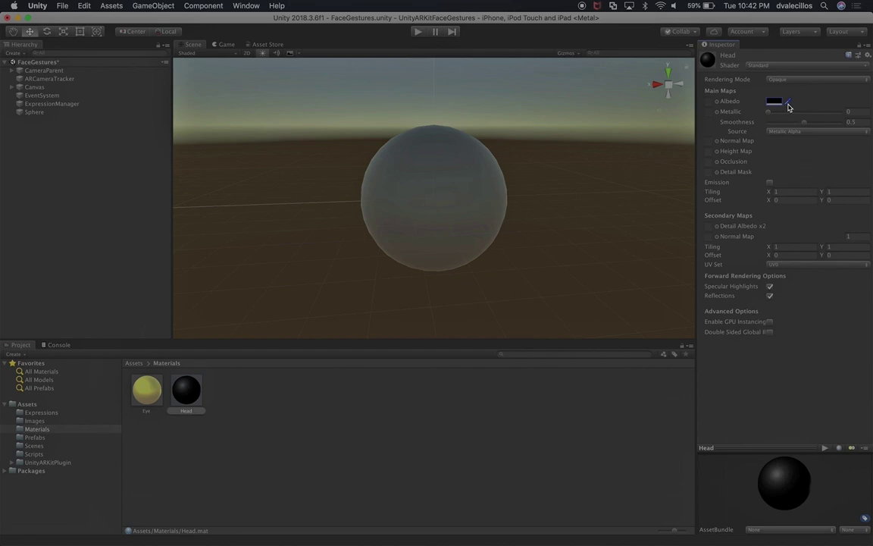
click(783, 81)
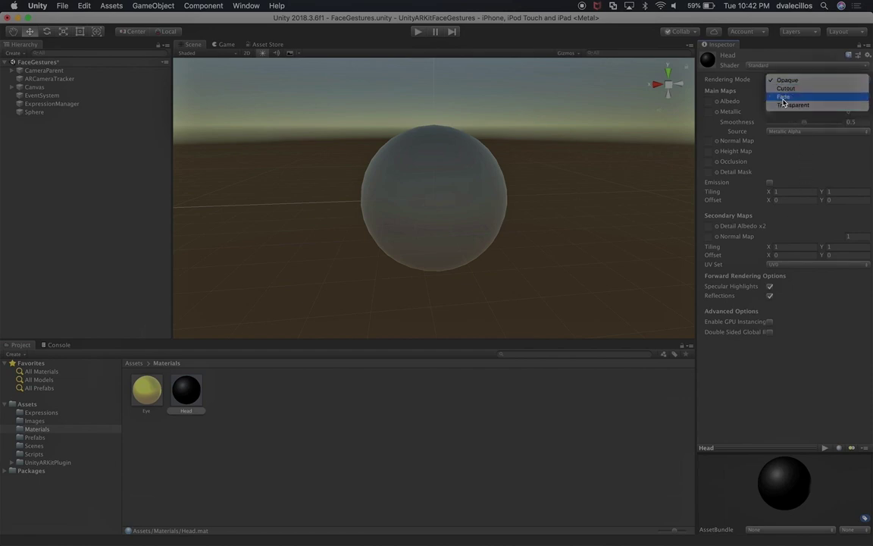
click(784, 105)
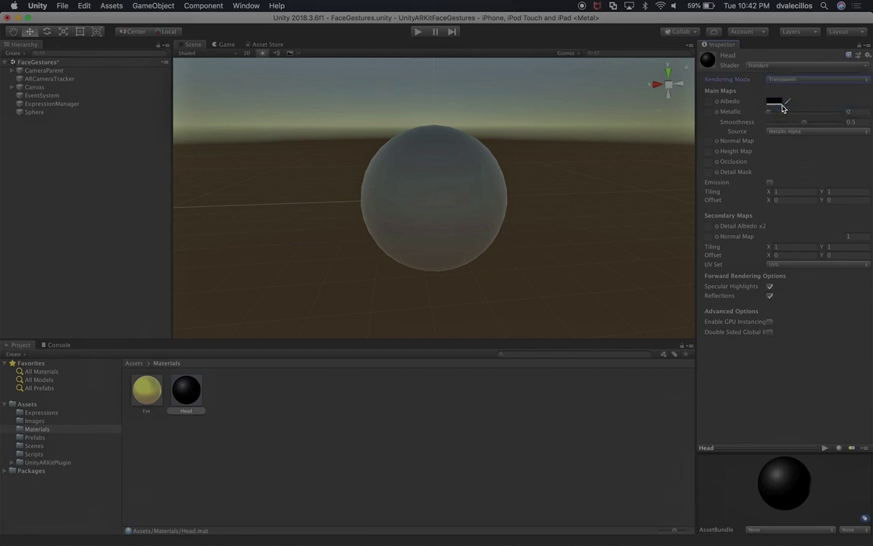
click(779, 103)
drag(805, 364, 785, 367)
click(279, 404)
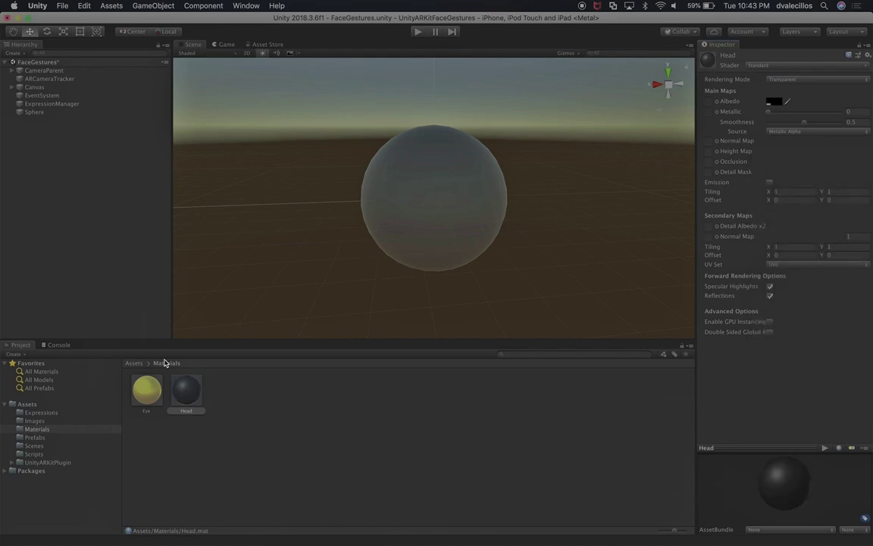
Apply the Head material to the sphere and begin renaming it
click(33, 113)
drag(186, 391, 754, 351)
drag(186, 390, 754, 352)
click(38, 113)
key(Return)
Name the sphere Head and place an Eye prefab instance in the scene
text(Head)
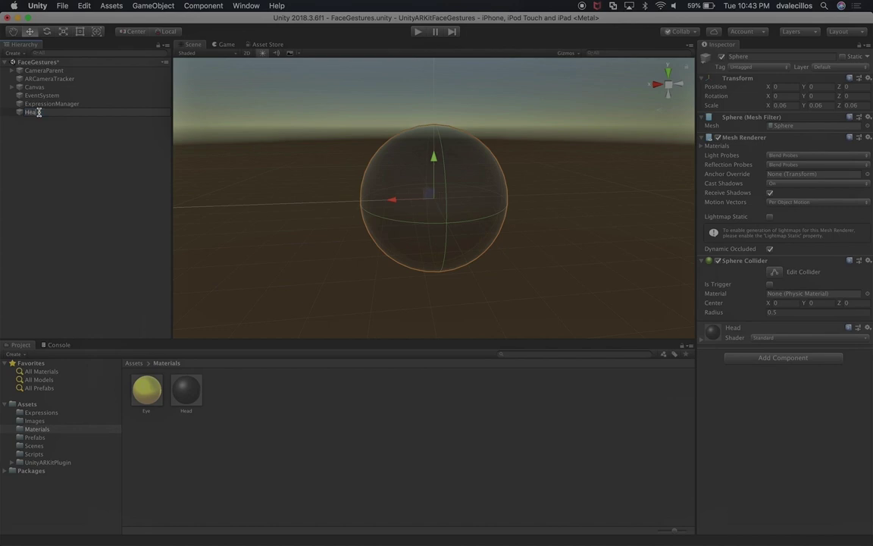
key(Return)
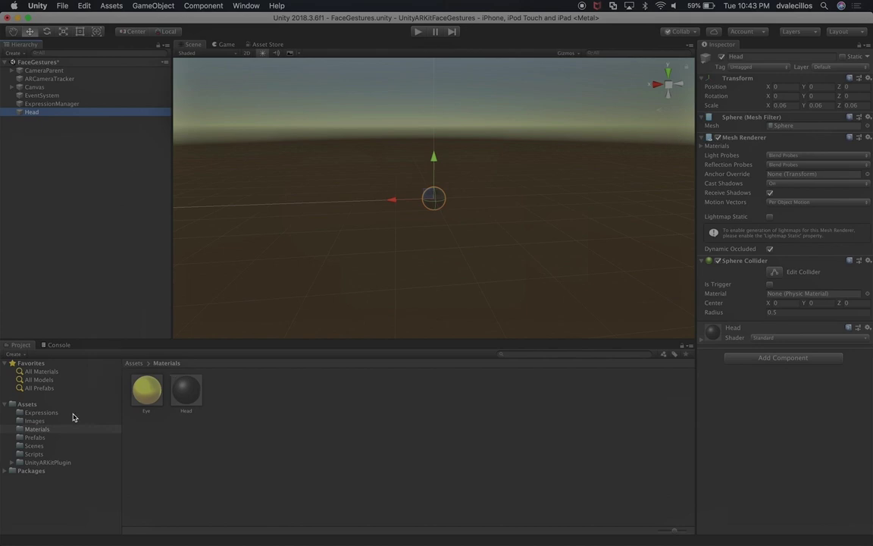
click(50, 438)
drag(149, 391, 466, 214)
key(f)
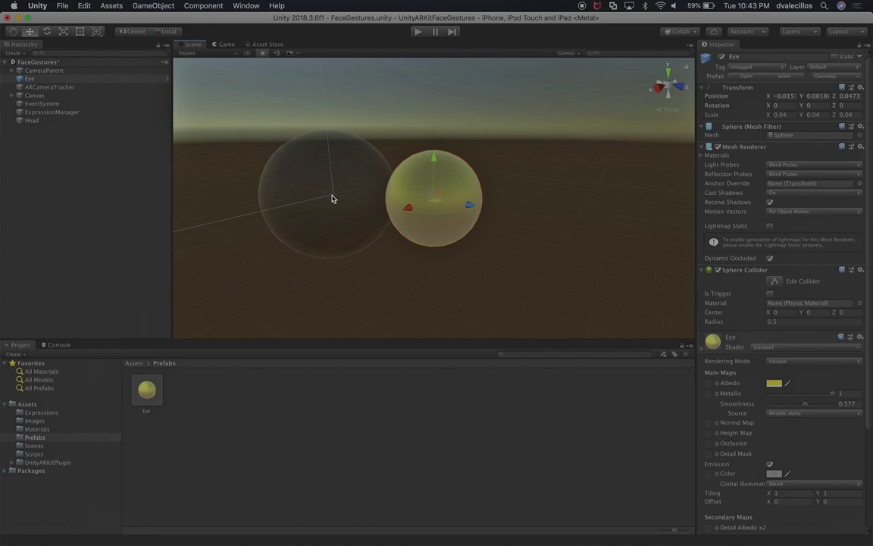
Scale the Head sphere to 0.15 on X, Y and Z
click(74, 120)
click(780, 105)
text(0.13)
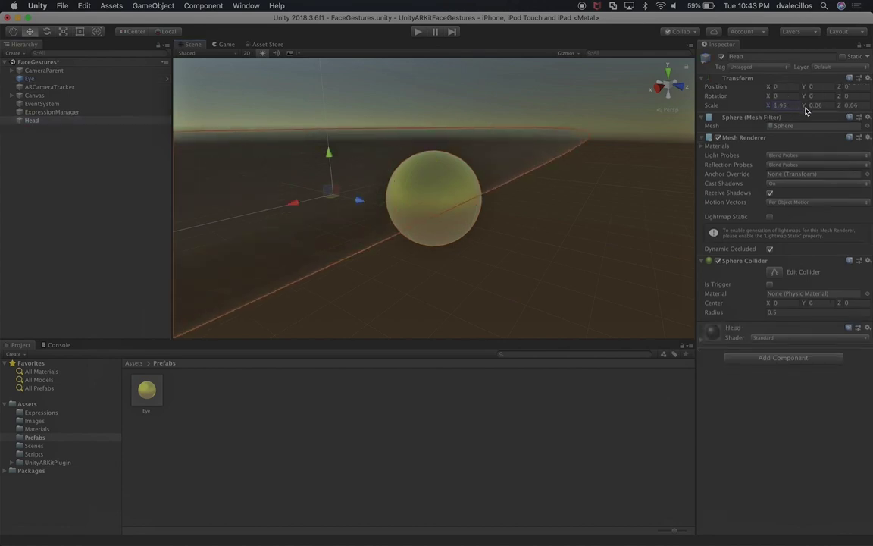
scroll(595, 181, down, 5)
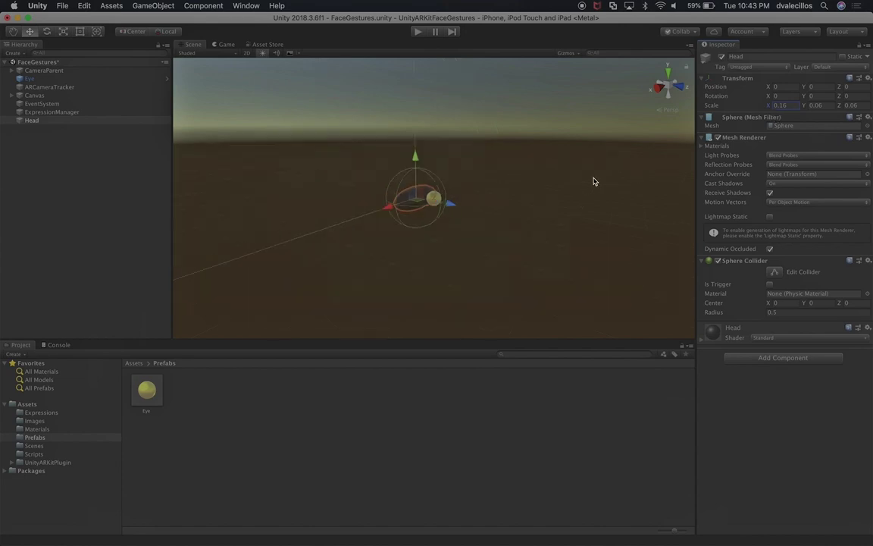
click(781, 105)
text(0.15)
click(814, 106)
text(0.15)
click(849, 105)
text(0.15)
alt+drag(461, 228, 529, 234)
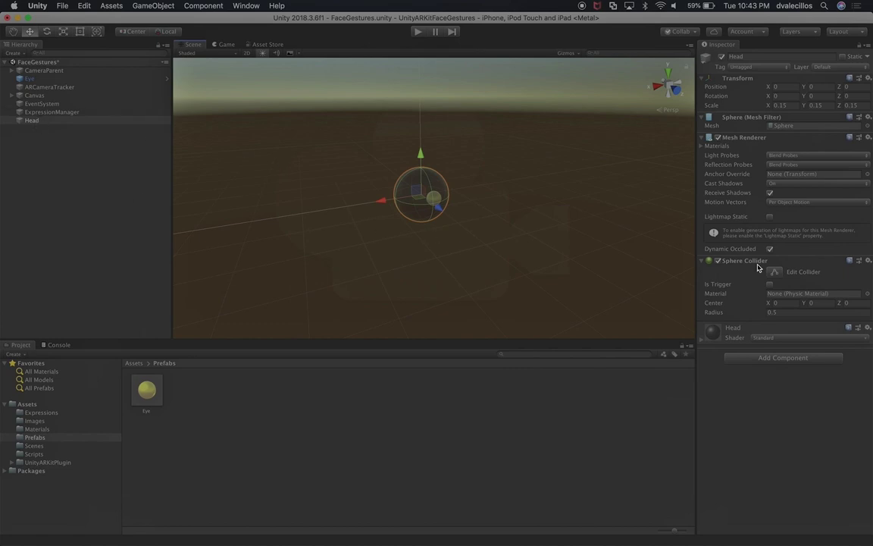
Remove the Sphere Collider component from the Head sphere
right_click(780, 262)
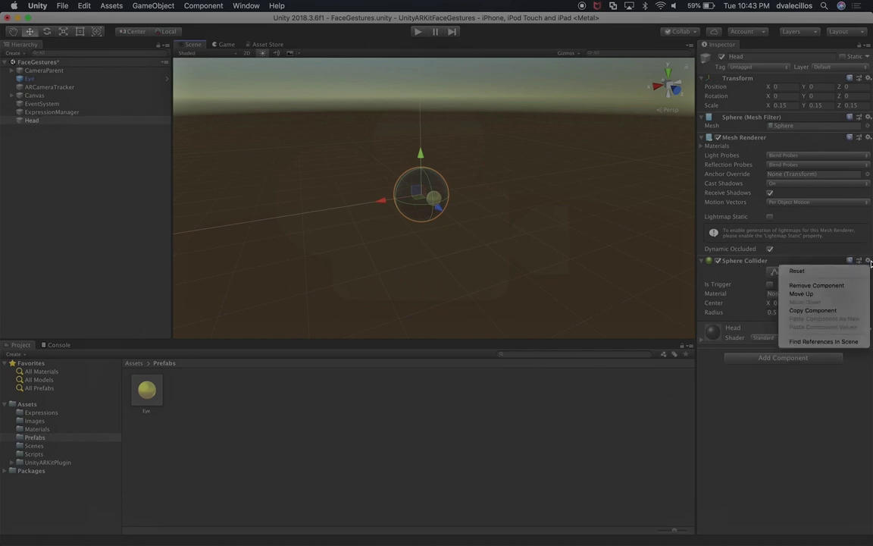
click(816, 285)
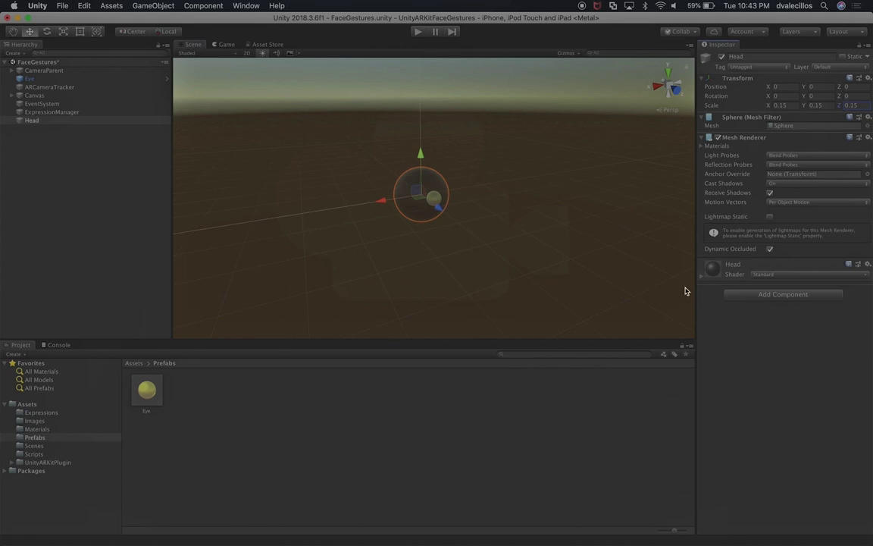
click(755, 138)
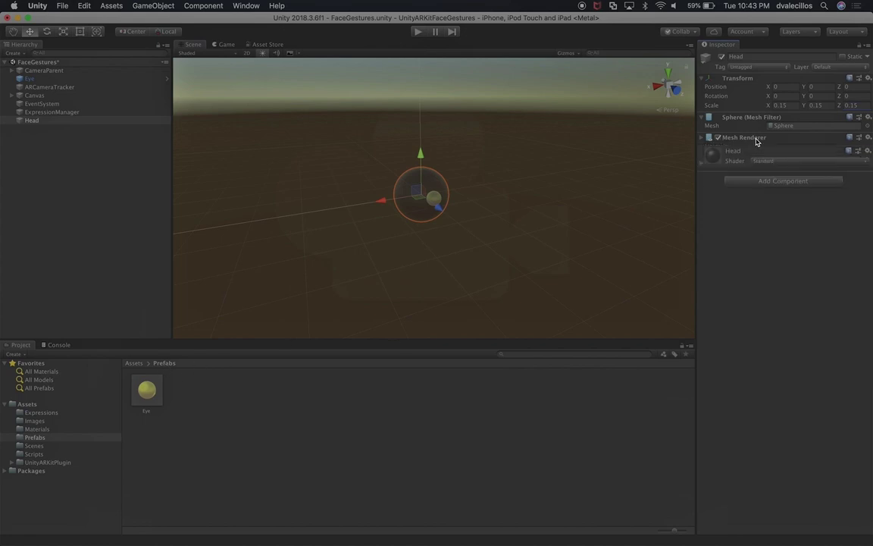
click(749, 118)
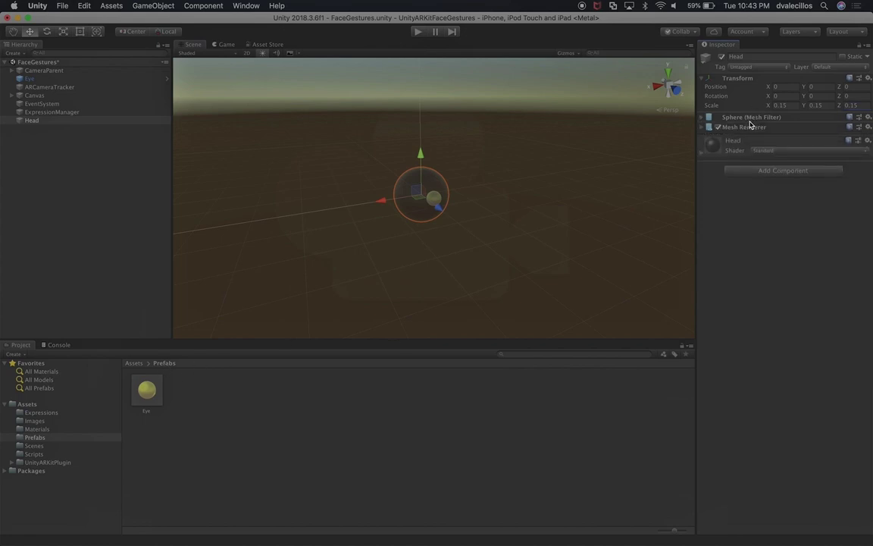
Save Head as a prefab in the Prefabs folder next to Eye
click(39, 141)
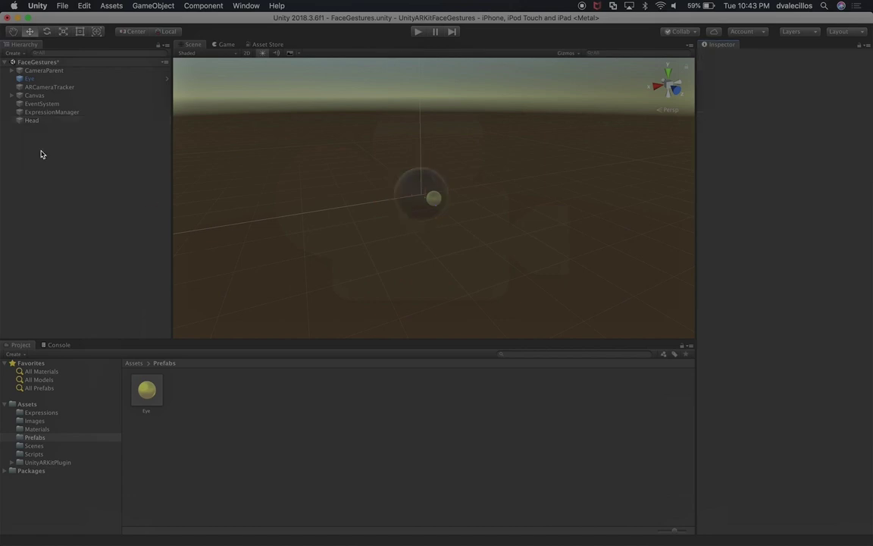
drag(32, 121, 49, 439)
click(146, 390)
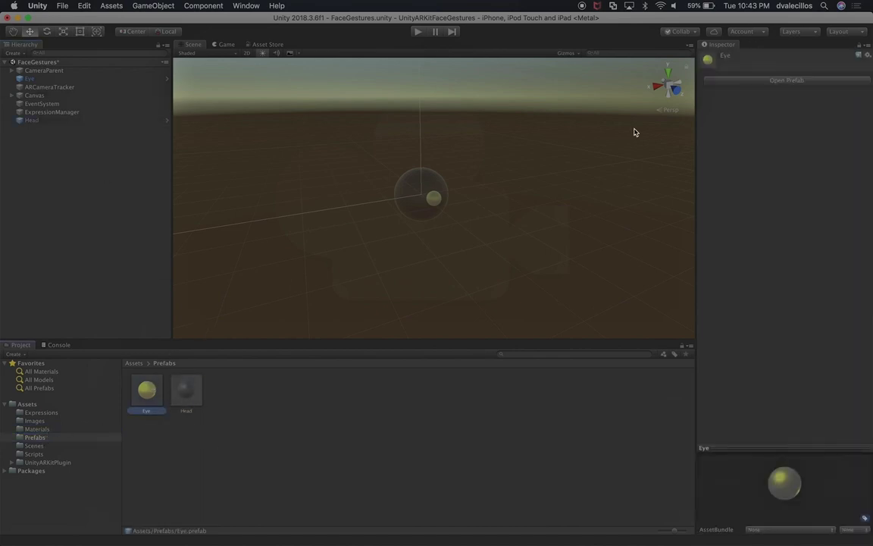
Remove the Sphere Collider from the Eye prefab, then return to the FaceGestures scene
click(766, 81)
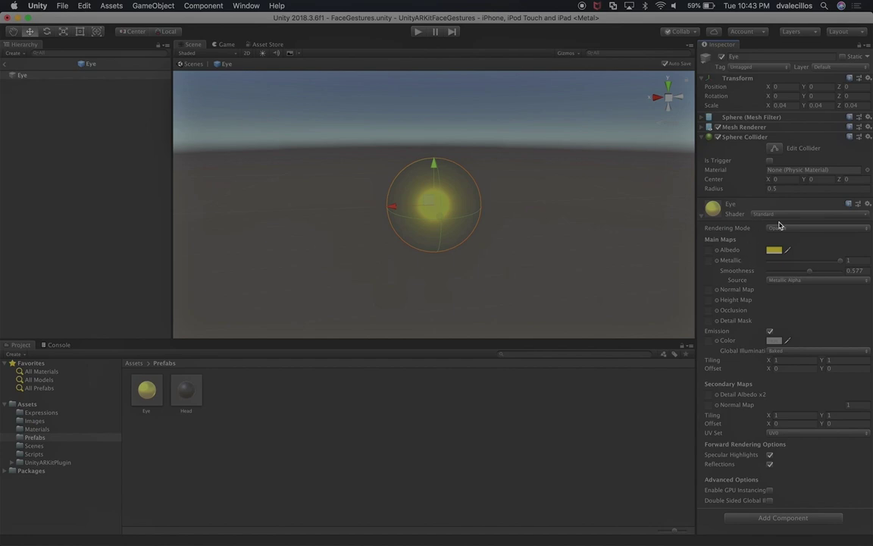
click(870, 138)
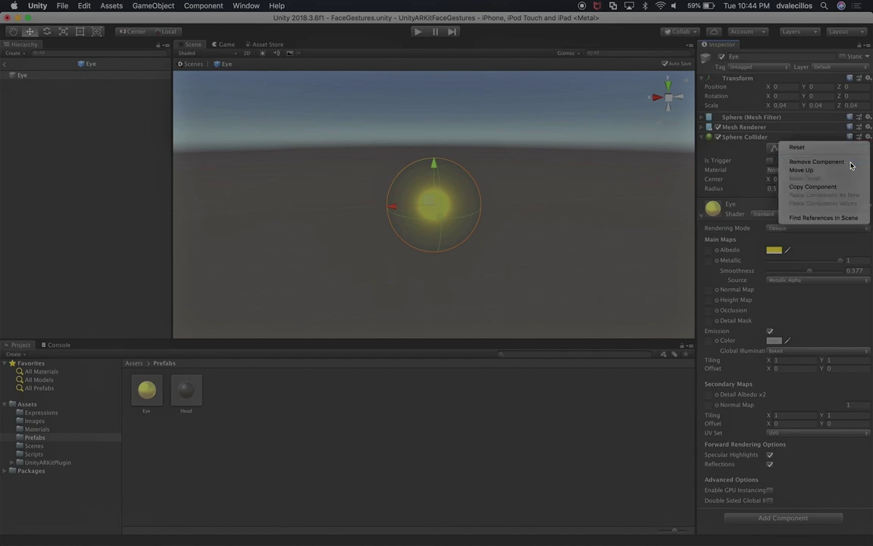
click(849, 163)
click(734, 141)
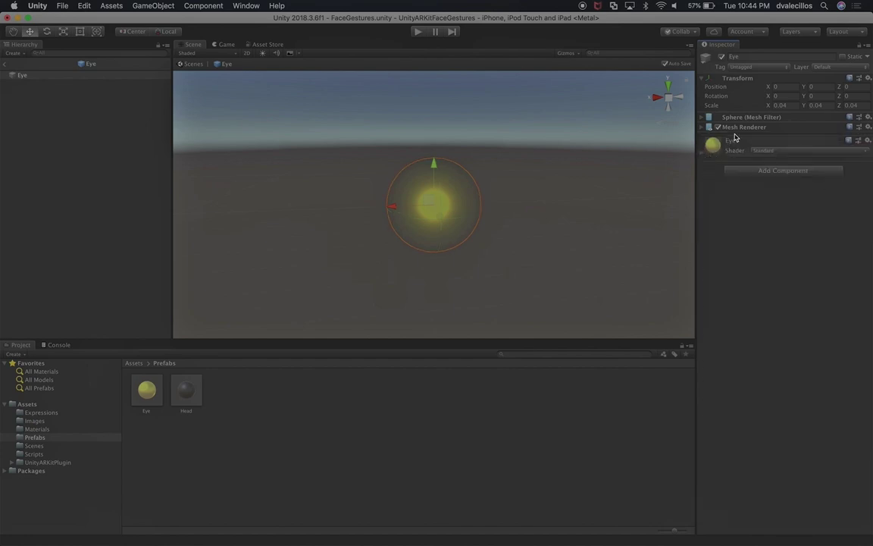
click(5, 63)
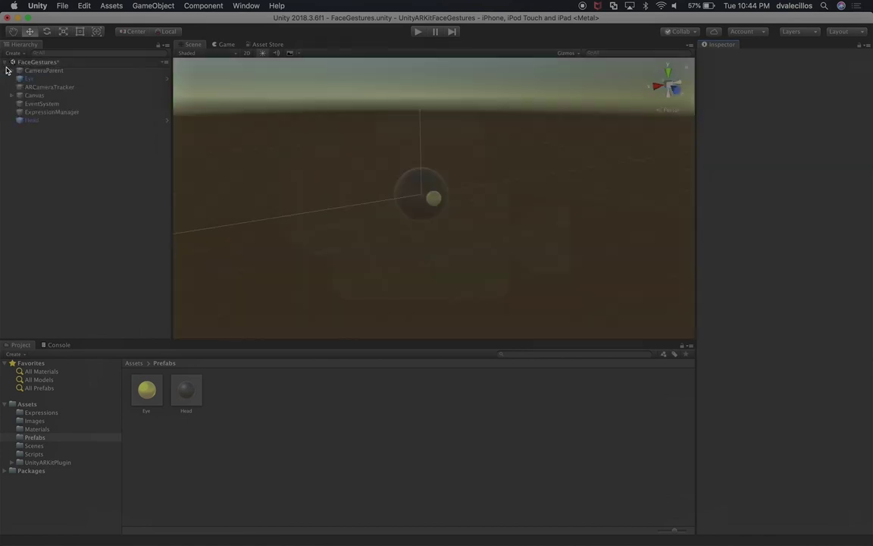
Delete the Eye and Head instances from the scene Hierarchy
click(76, 80)
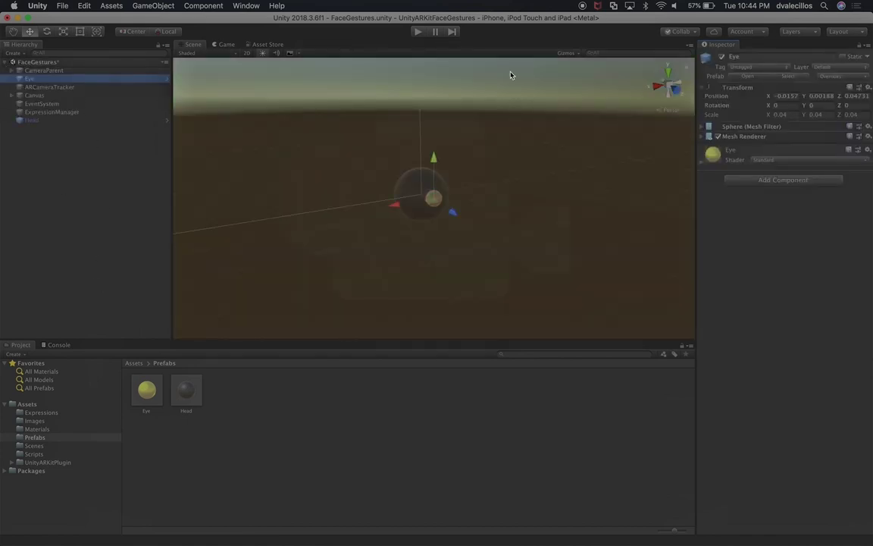
key(super+z)
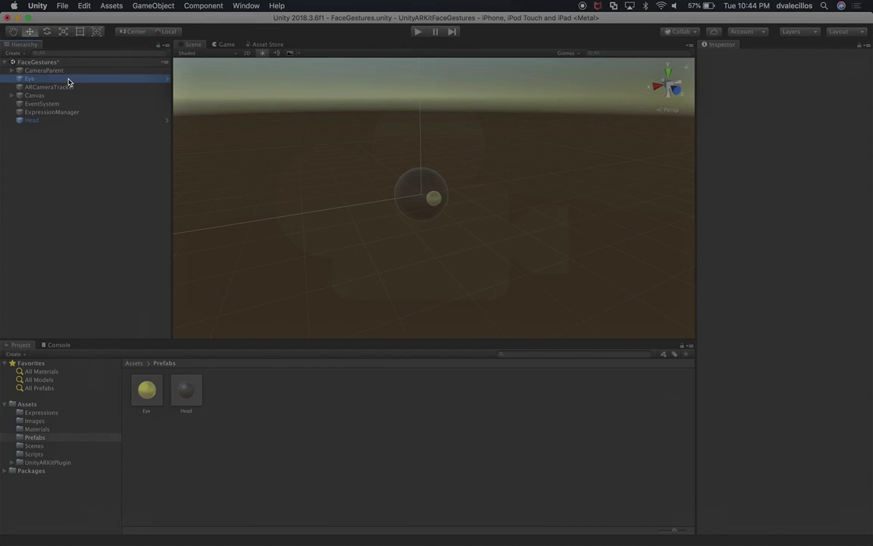
key(super+z)
click(38, 111)
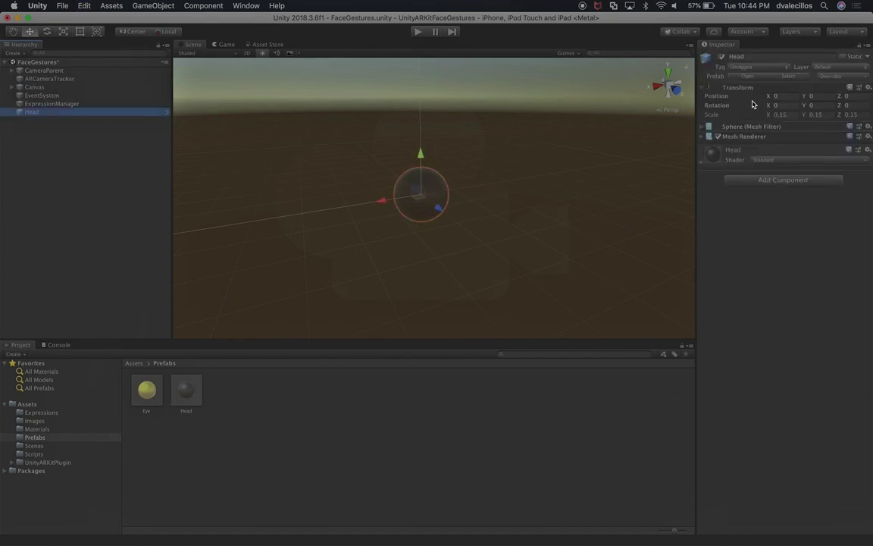
key(super+z)
key(super+z)
key(super+z)
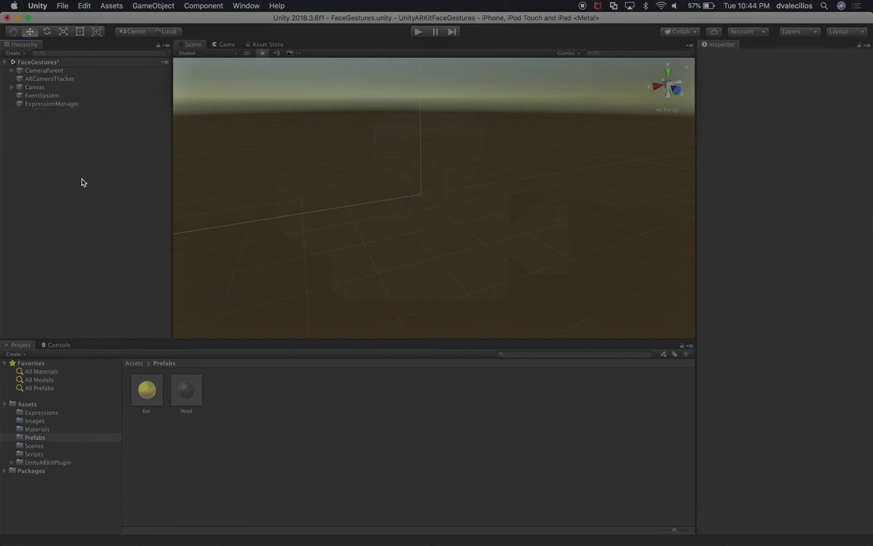